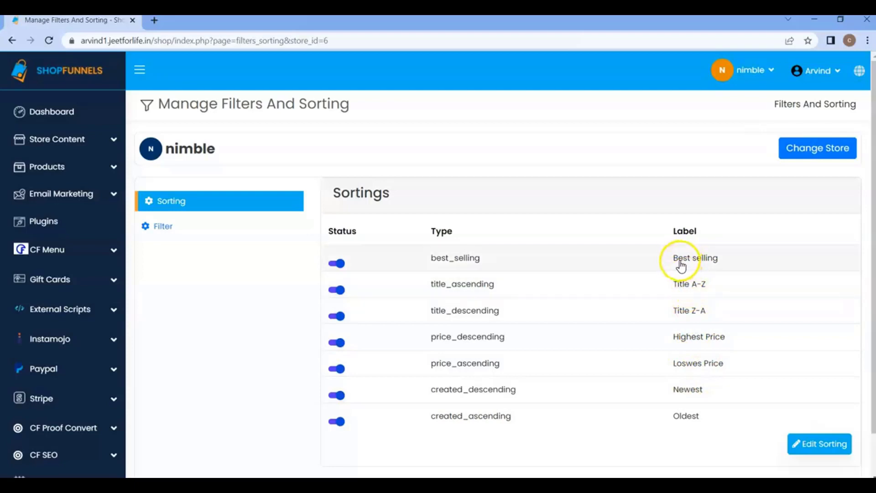
Edit the sorting labels and set the best_selling label to "Best clothe"
click(685, 260)
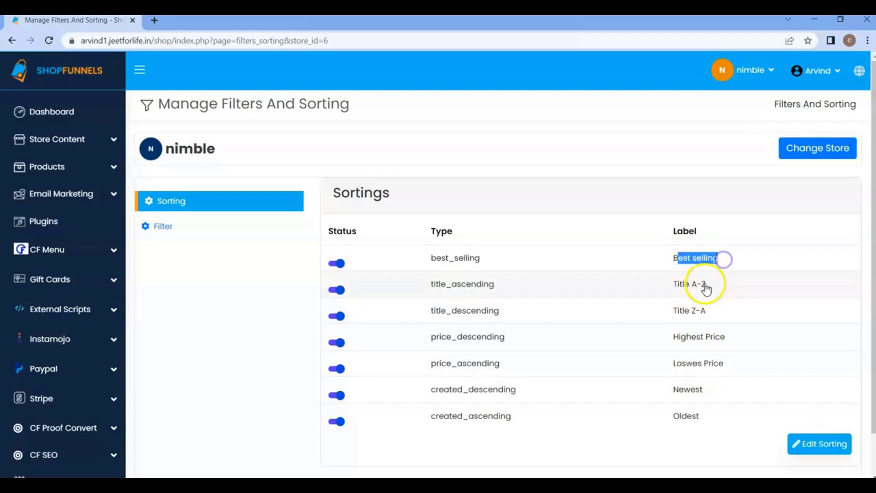
click(815, 445)
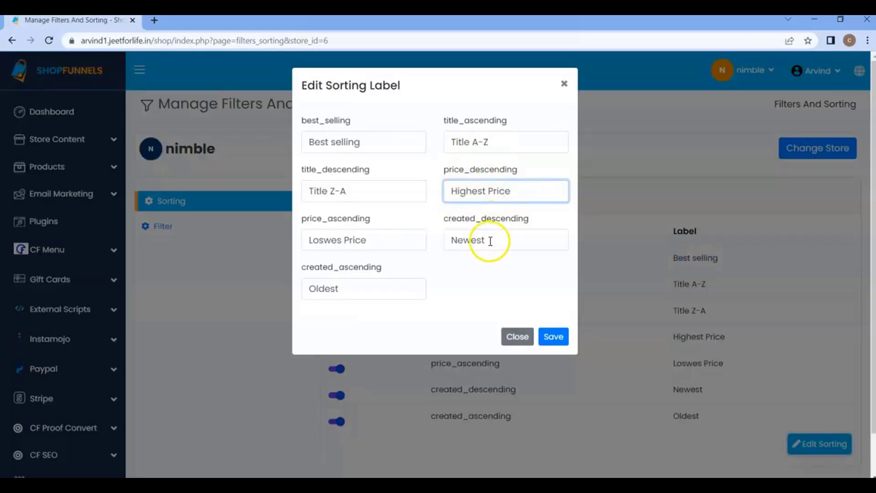
click(376, 142)
key(BackSpace)
key(BackSpace)
key(BackSpace)
key(BackSpace)
key(BackSpace)
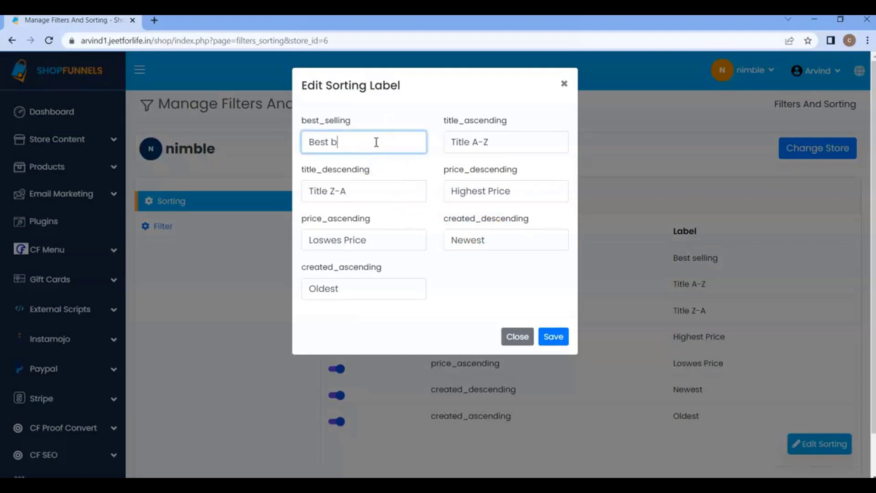
text(cloths)
key(BackSpace)
text(e)
Shorten the title_descending label to "Z-A" and the title_ascending label to "A-Z", and save the sorting labels
click(371, 191)
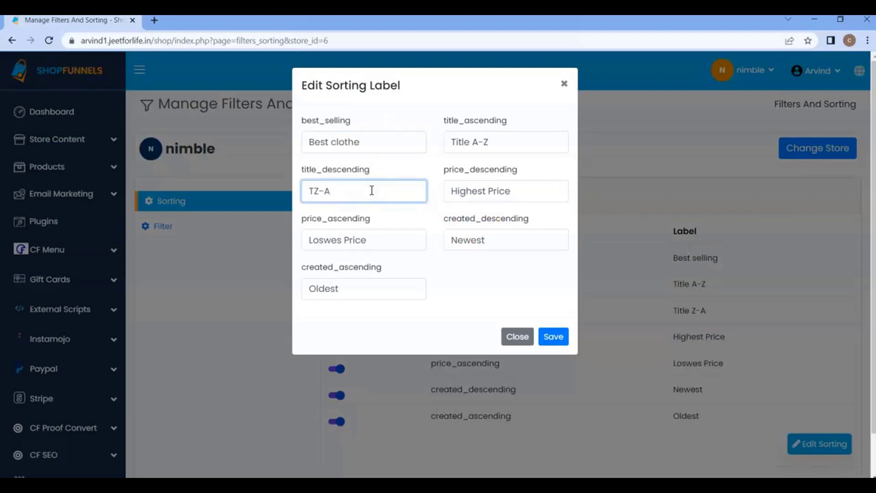
key(BackSpace)
click(468, 148)
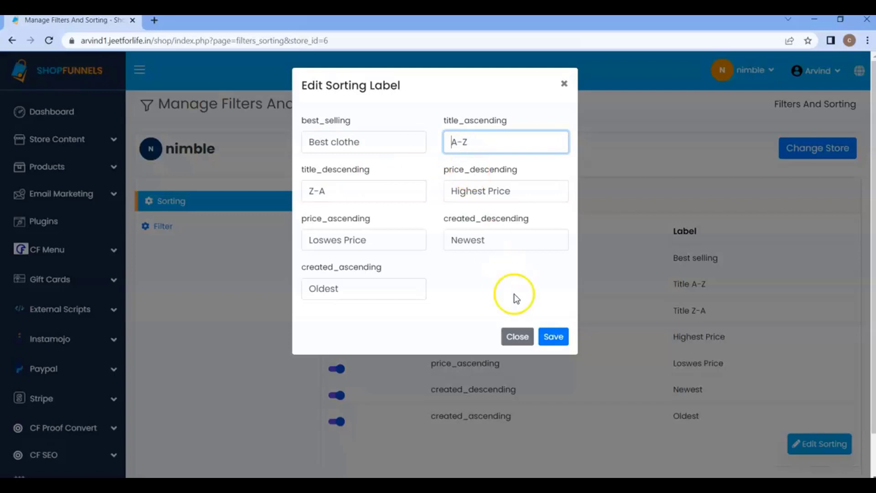
click(553, 337)
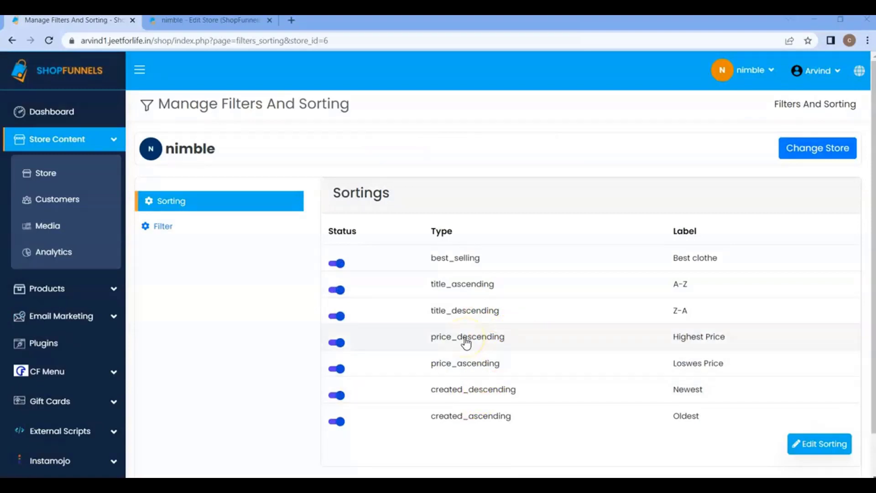
Open the Store section in a separate browser tab and view the nimble store's filter settings
click(40, 176)
right_click(40, 176)
click(73, 184)
click(196, 20)
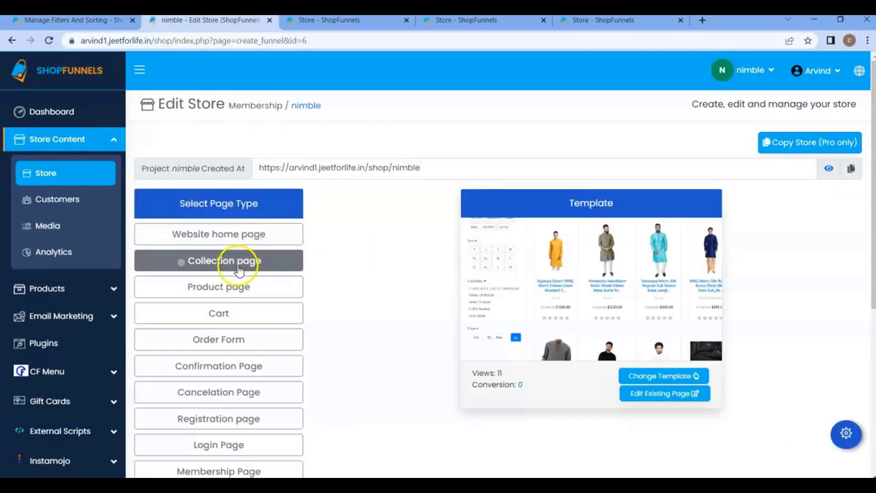
click(96, 20)
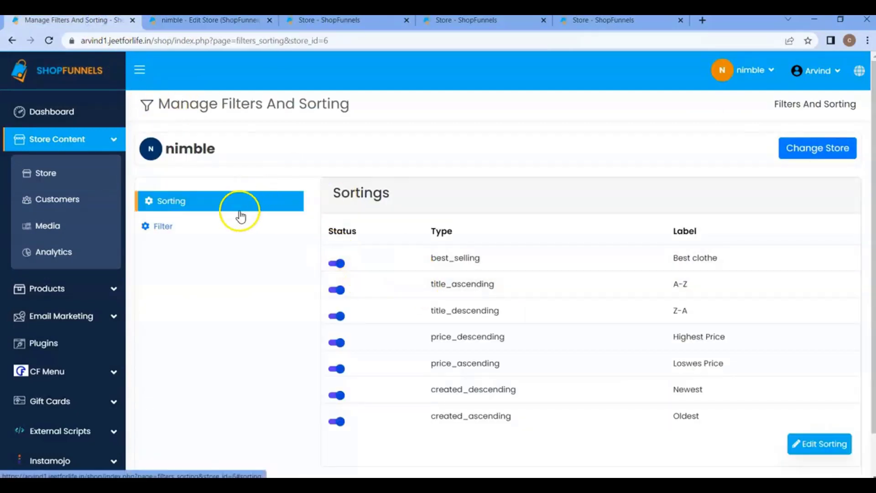
click(223, 229)
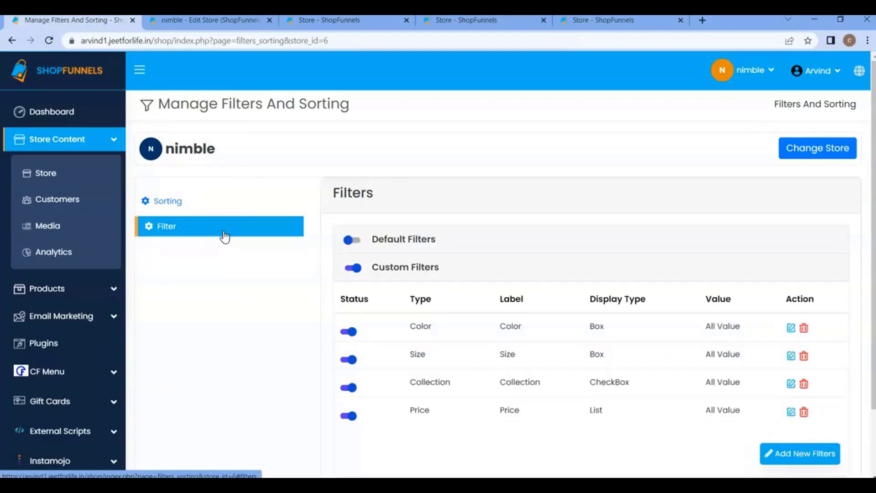
Open the nimble store's existing collection page in the page editor
key(ctrl+Tab)
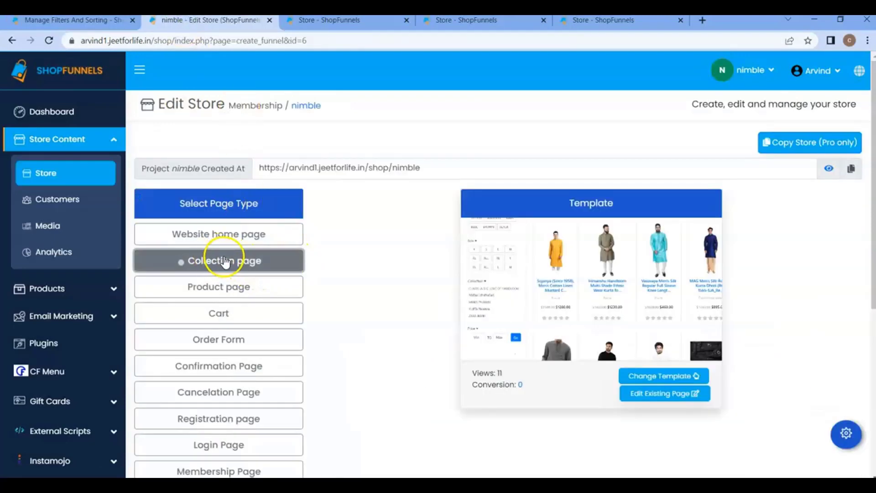
click(240, 265)
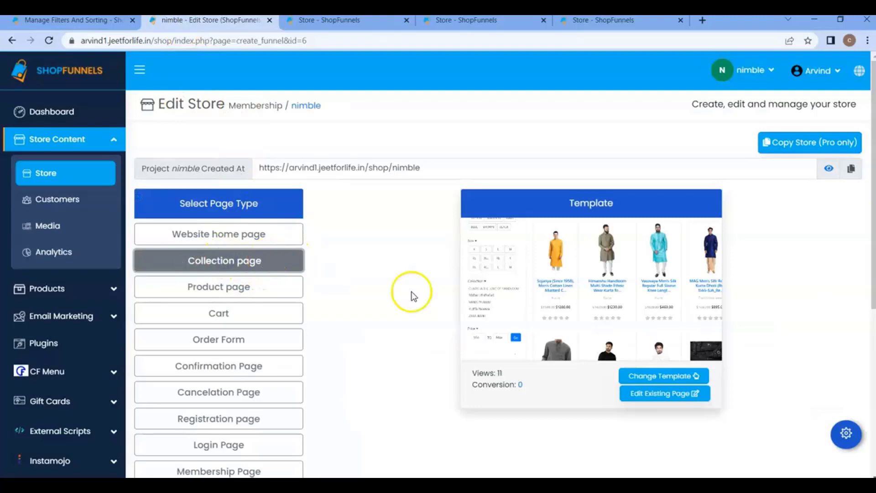
click(664, 395)
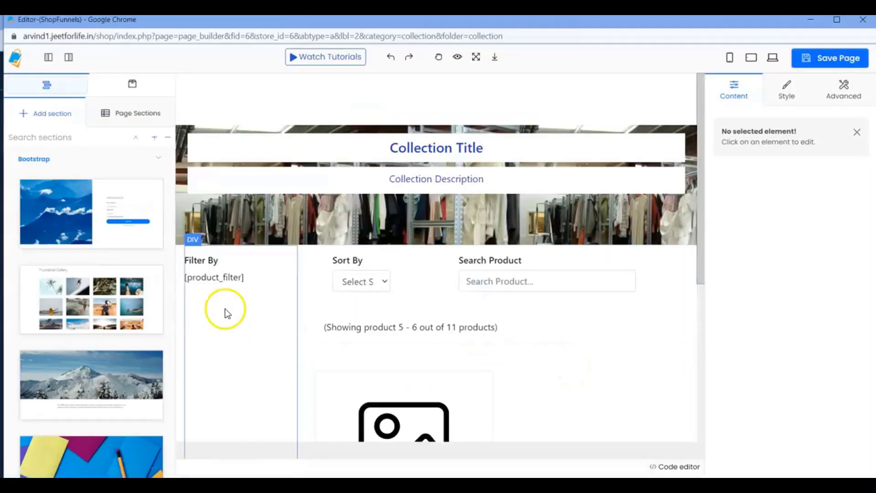
Examine the [product_filter] placeholder and the Sort By dropdown on the collection page, and leave the page editor
click(223, 276)
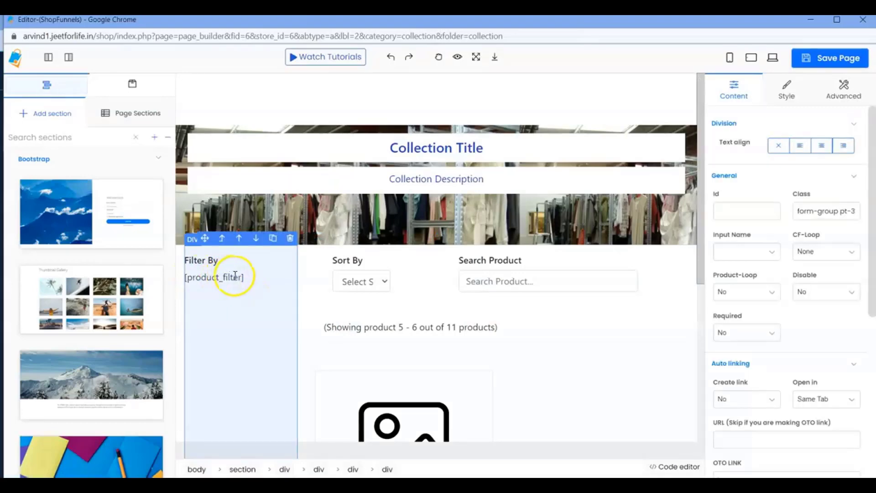
click(362, 286)
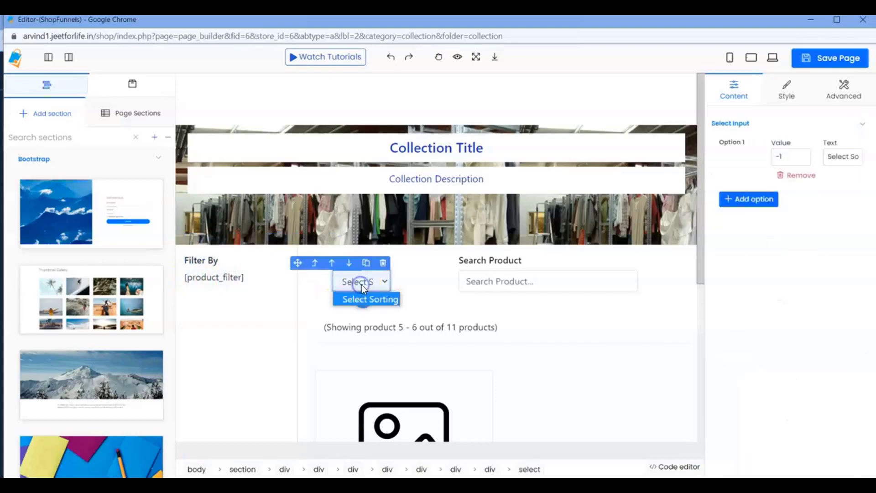
click(400, 278)
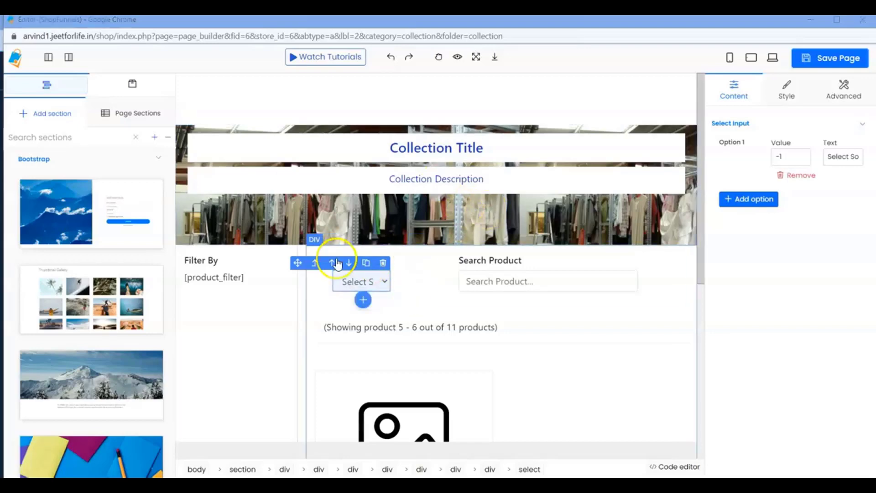
scroll(460, 257, down, 5)
scroll(461, 258, up, 5)
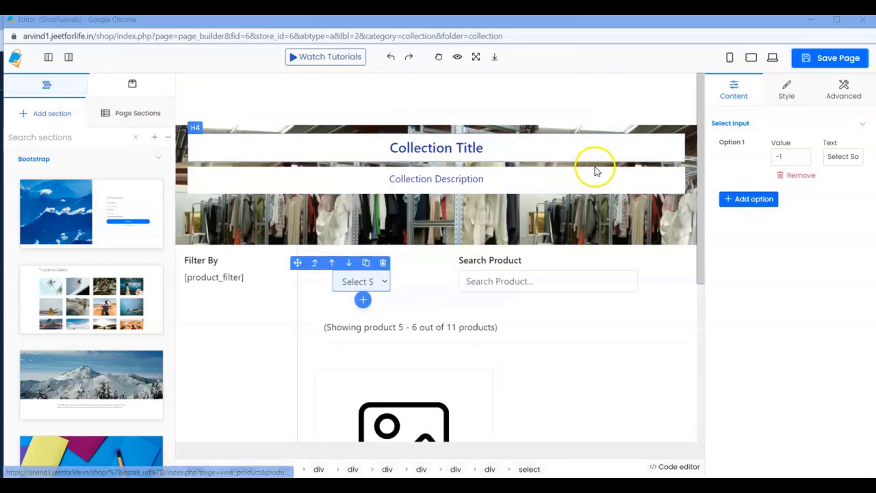
click(806, 22)
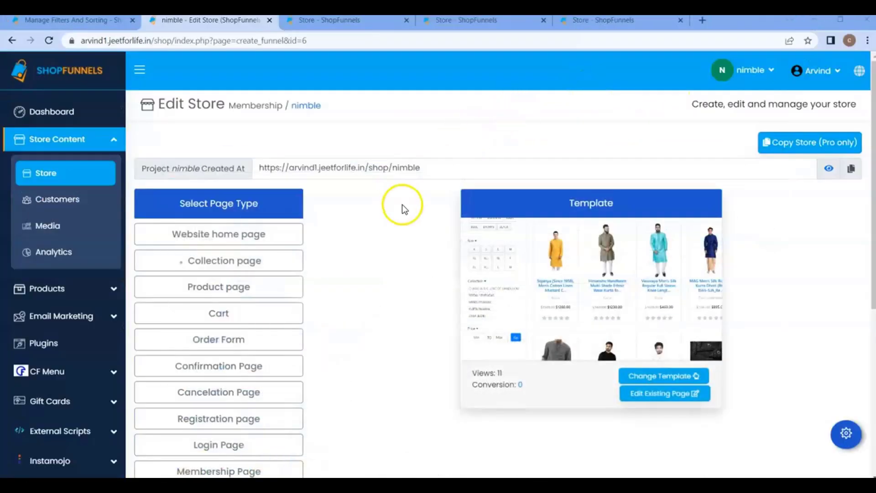
Visit the live collection page and check its Sort By options
click(259, 263)
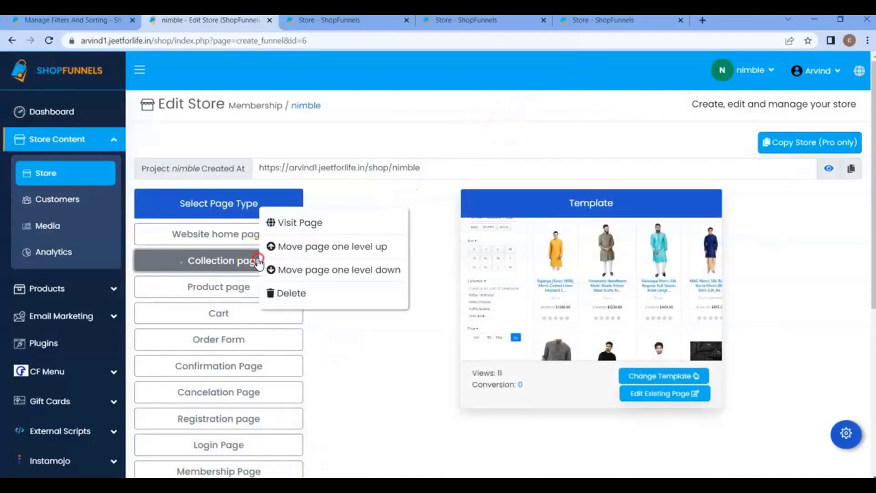
click(286, 222)
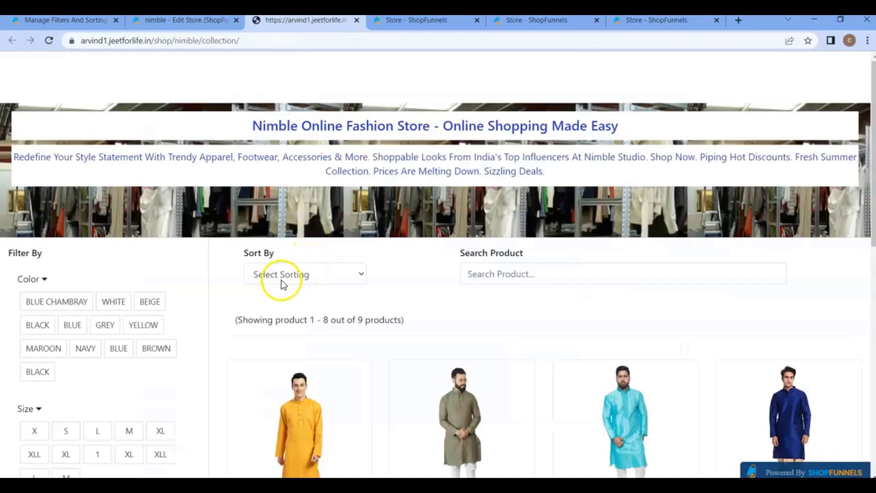
click(289, 275)
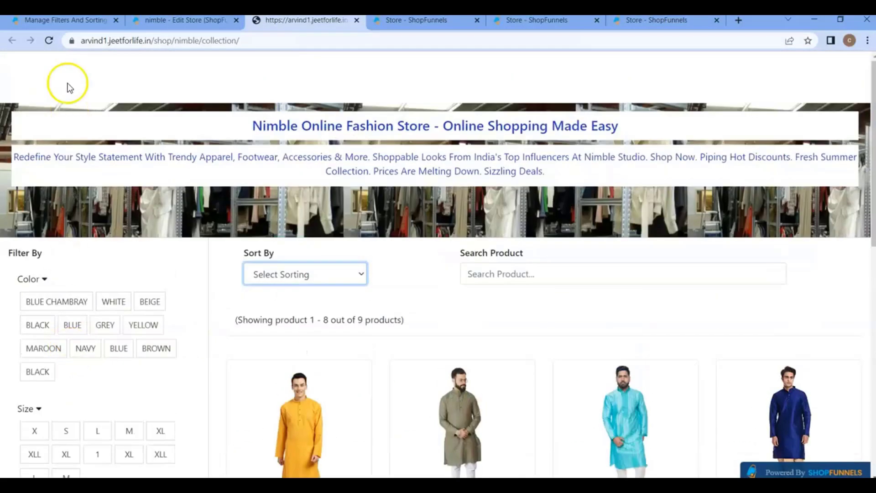
Delete the Color, Size, Collection and Price custom filters of the nimble store
click(77, 20)
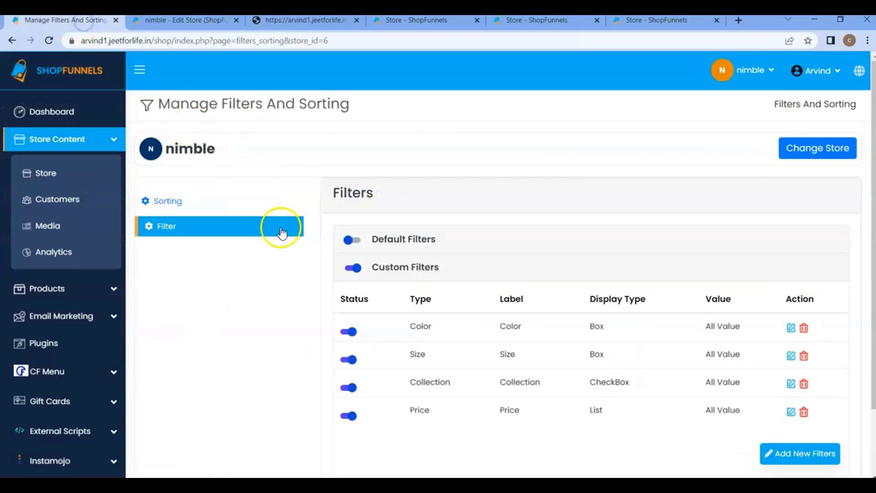
click(171, 205)
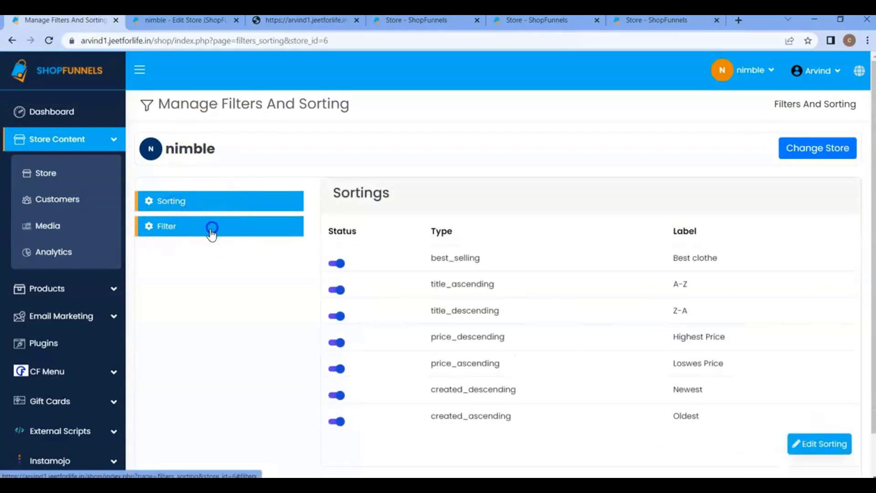
click(231, 228)
scroll(447, 301, down, 2)
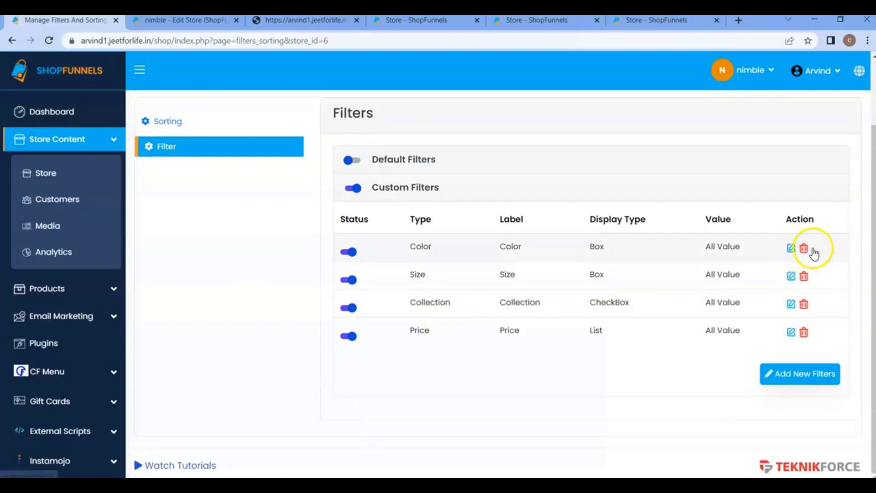
click(803, 249)
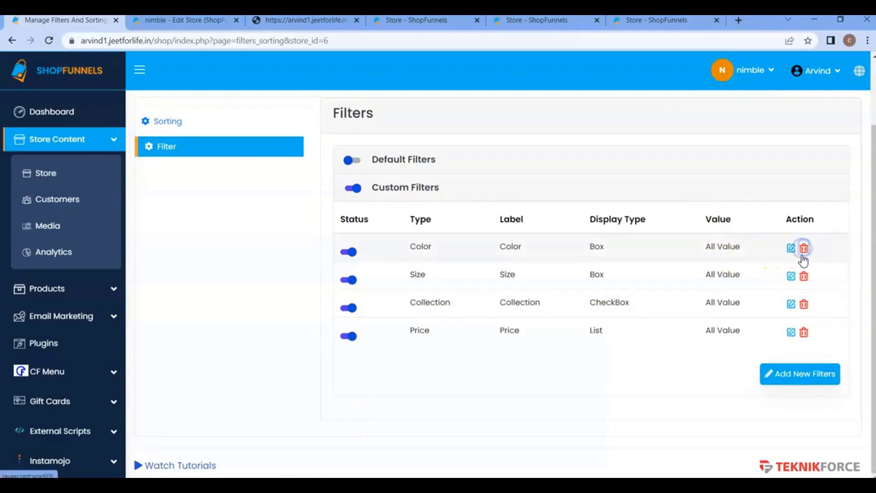
click(803, 274)
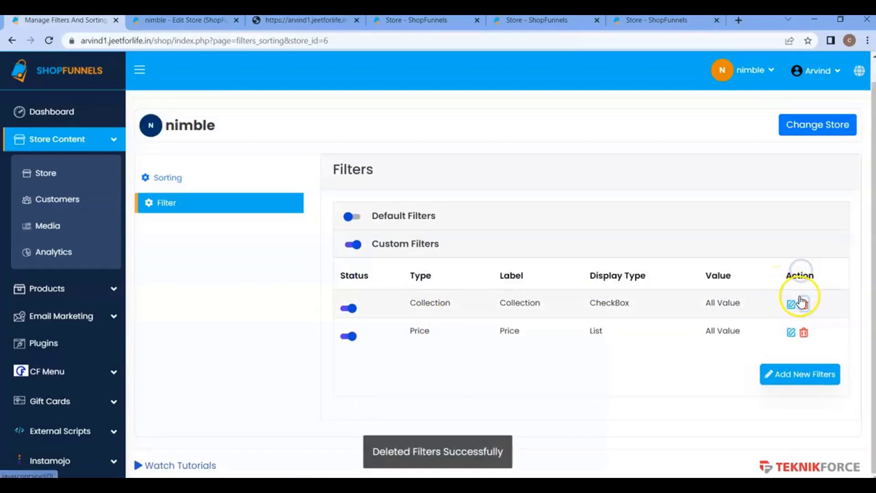
click(801, 302)
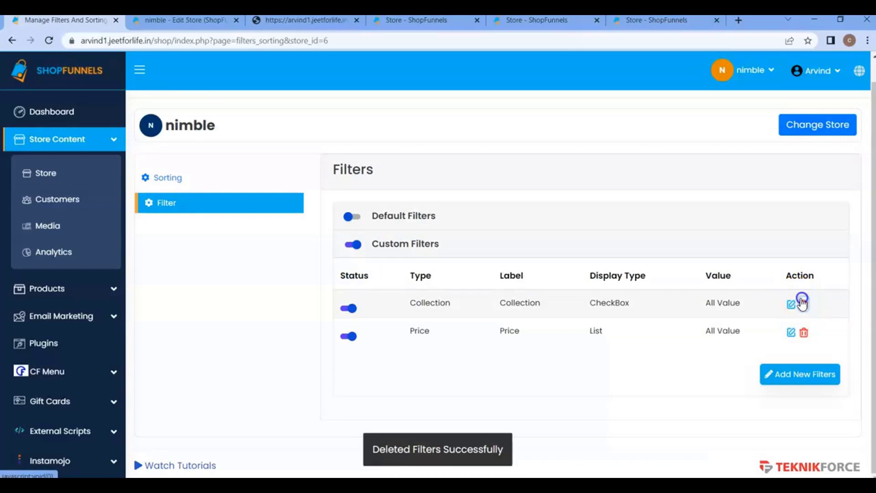
click(794, 327)
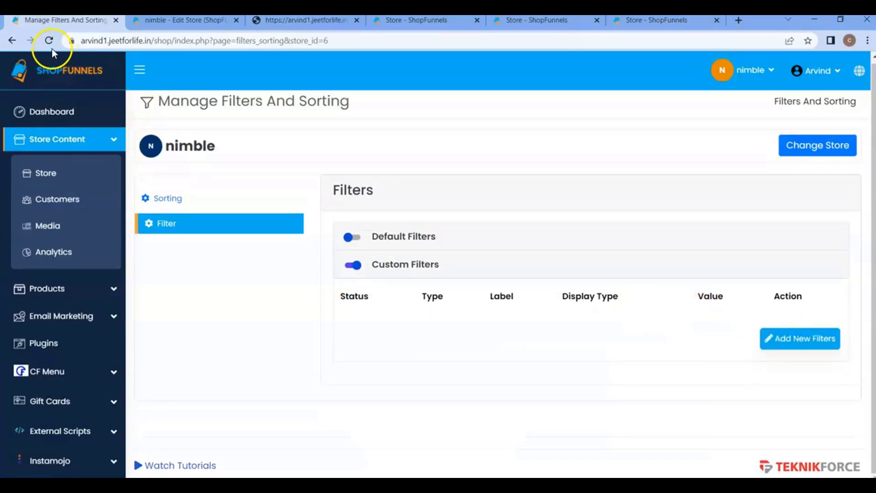
Reload the live collection page and inspect its Filter By dropdown
click(146, 19)
click(256, 20)
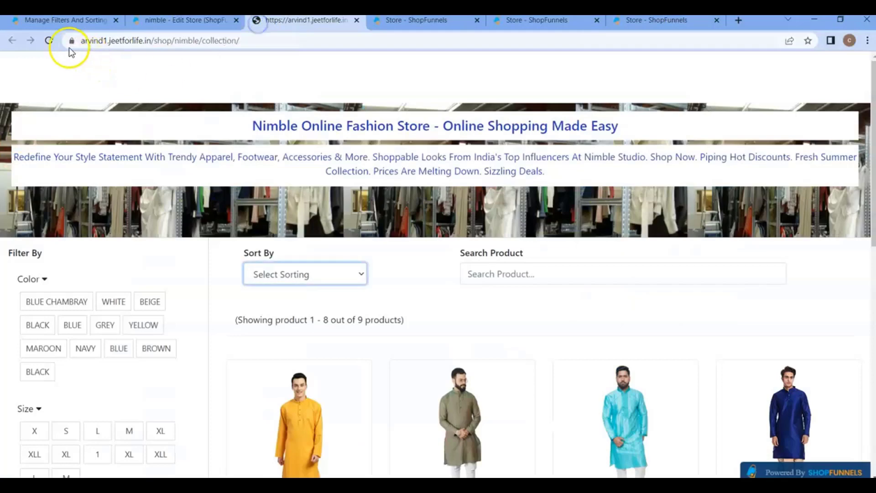
click(51, 41)
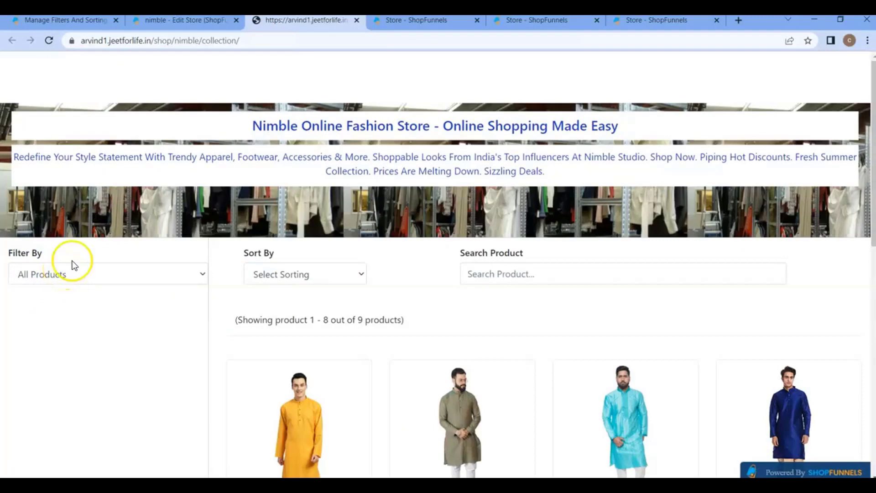
click(78, 273)
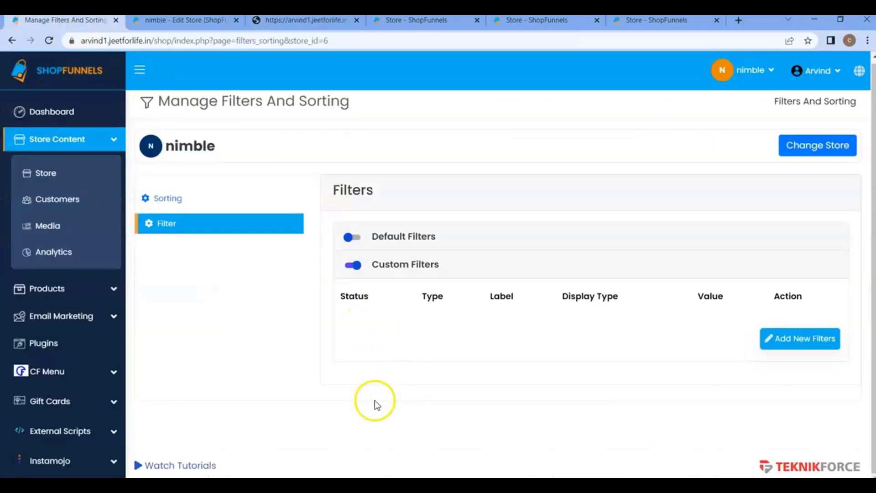
Enable Default Filters for the nimble store in place of the custom filters
click(274, 21)
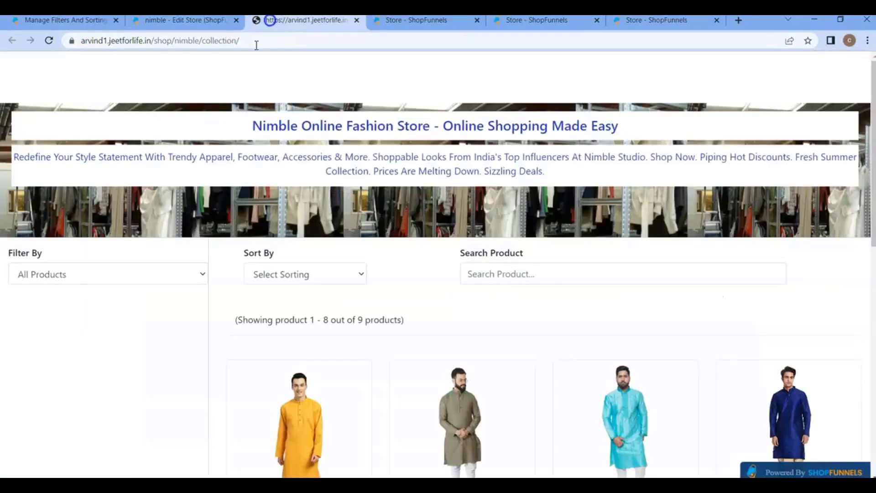
click(88, 25)
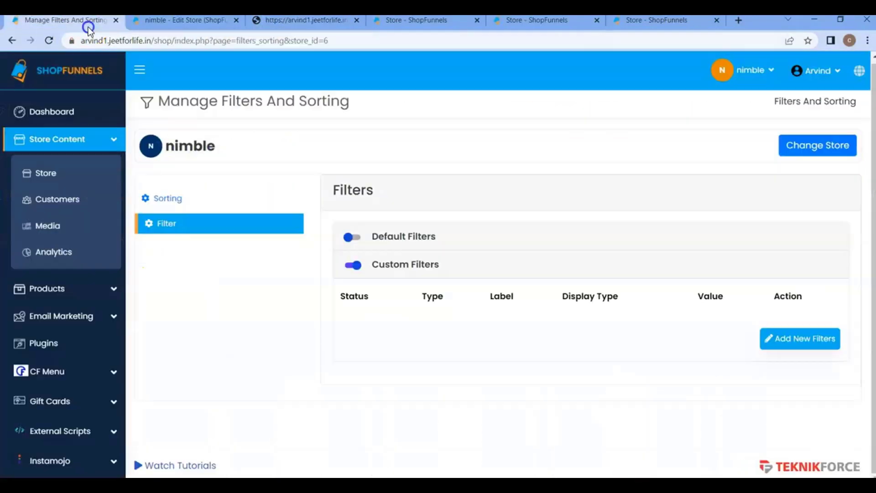
click(352, 238)
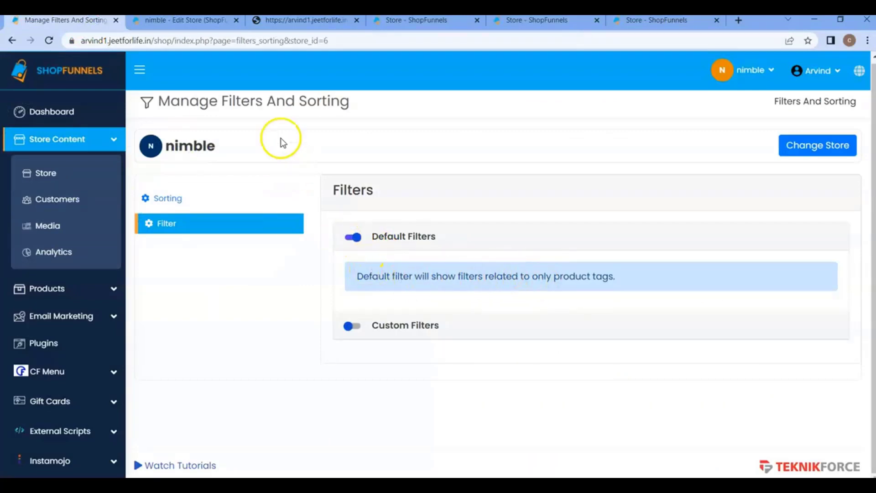
Check the product tags offered under Filter By on the live collection page and return to the filter settings
click(267, 26)
click(83, 272)
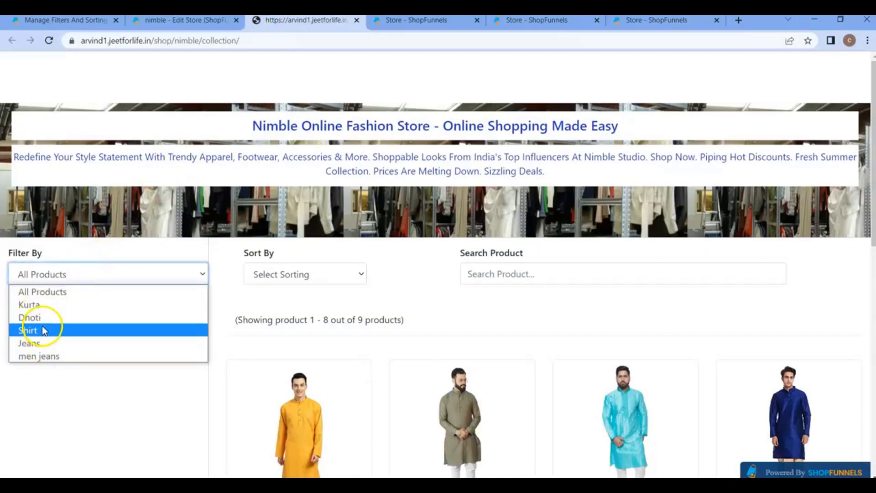
click(68, 20)
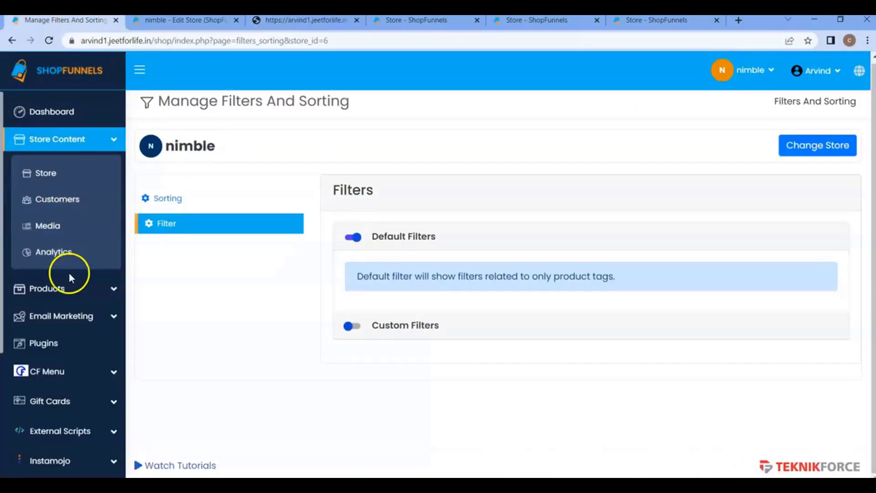
Open the nimble store's product list in a new tab and edit the Ben Martin Men's Denim Slim Fit Strechable Jeans product
click(69, 290)
right_click(71, 329)
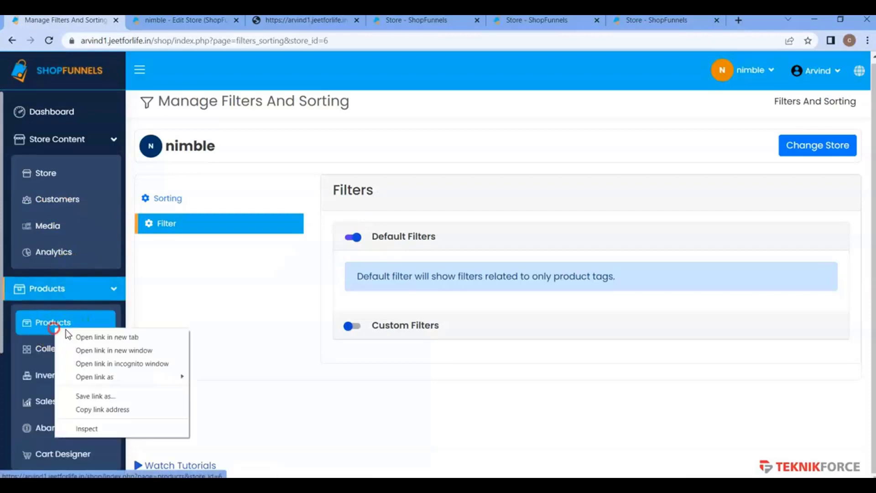
click(102, 336)
click(155, 20)
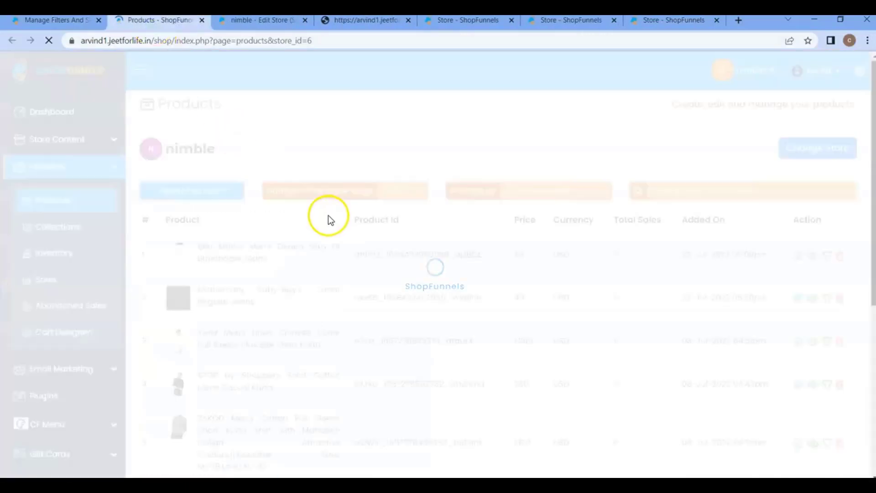
scroll(561, 208, down, 1)
click(799, 199)
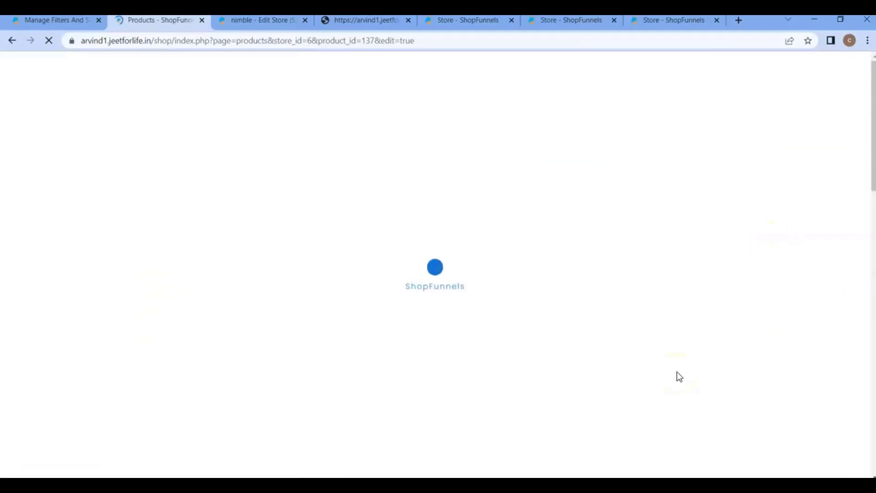
Examine the jeans product's tags and compare them with the Filter By options on the live collection page
scroll(677, 372, down, 1)
click(639, 376)
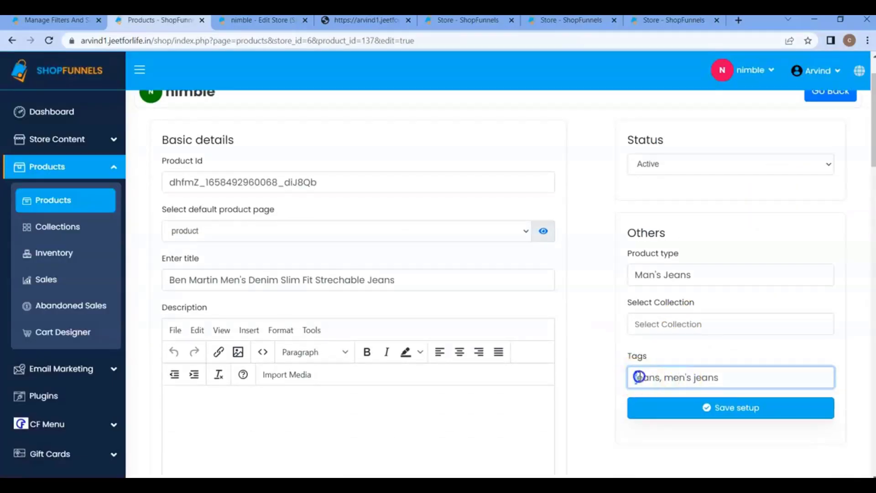
drag(665, 378, 666, 378)
drag(672, 377, 696, 376)
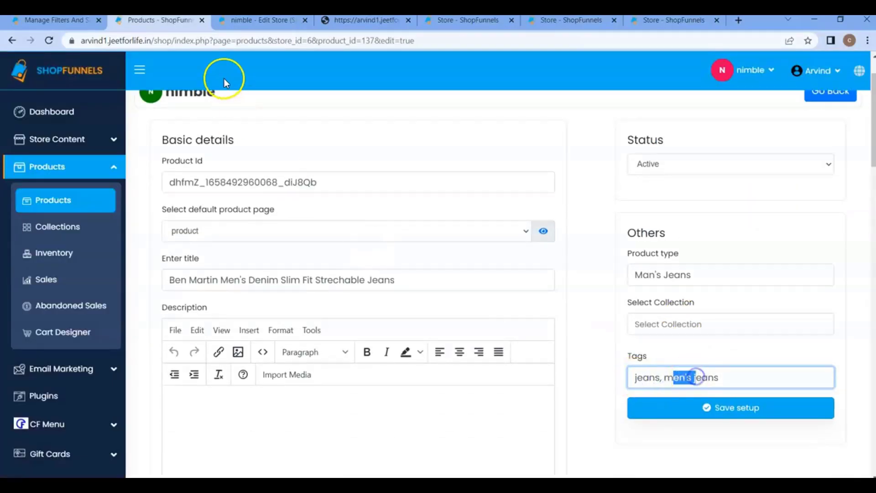
click(327, 23)
click(128, 270)
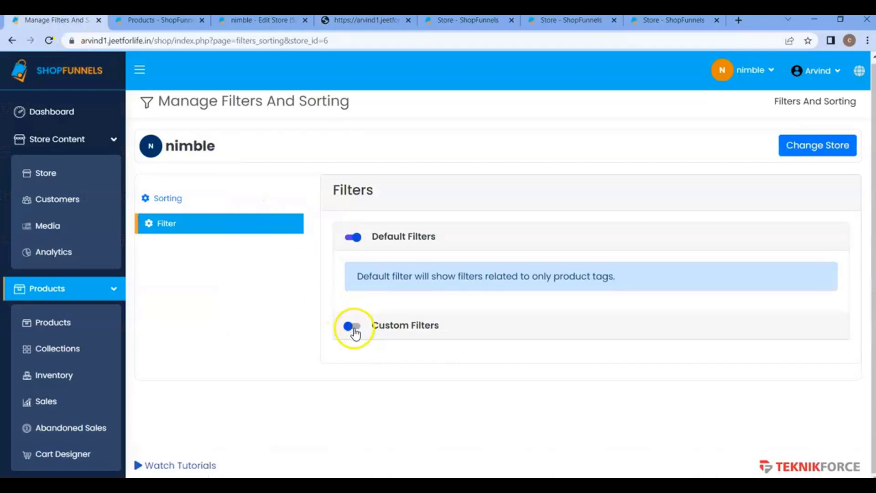
Enable Custom Filters for the nimble store and start a new filter of type Color with the label Colors
click(352, 327)
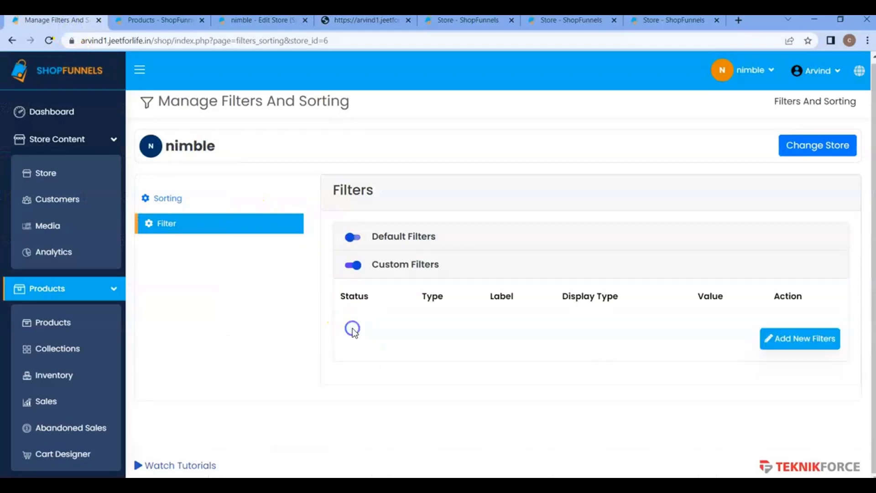
click(797, 347)
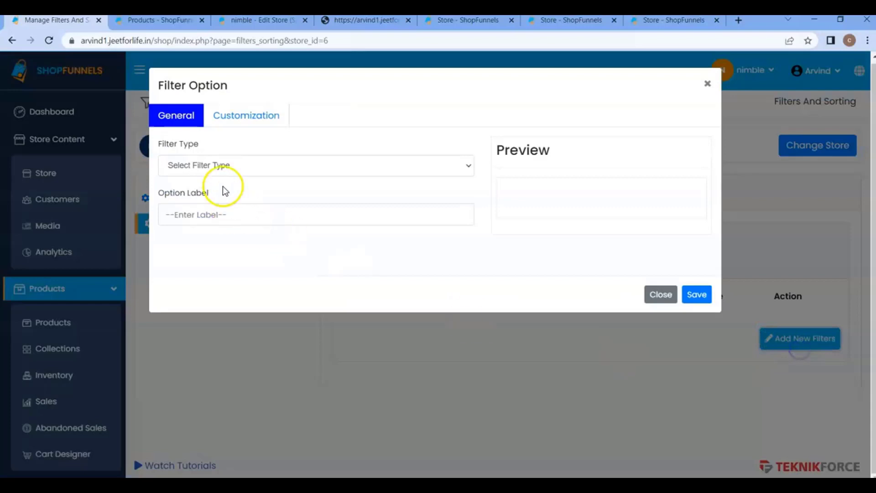
click(217, 165)
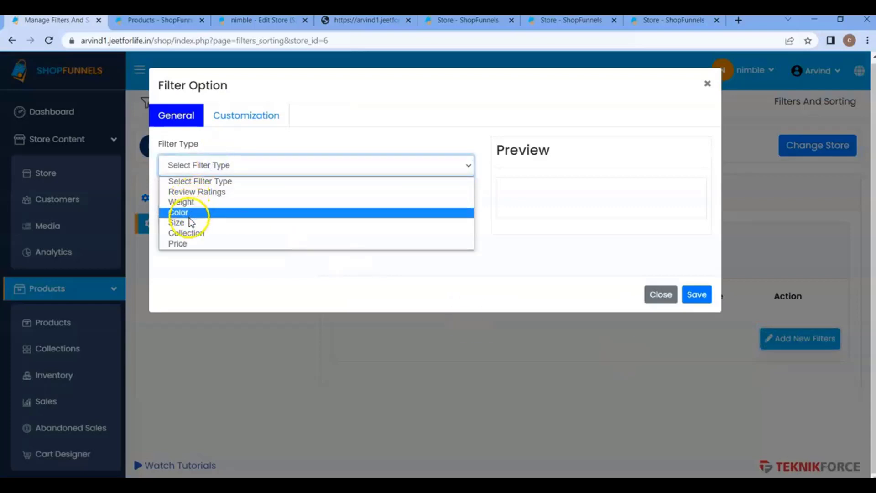
click(190, 216)
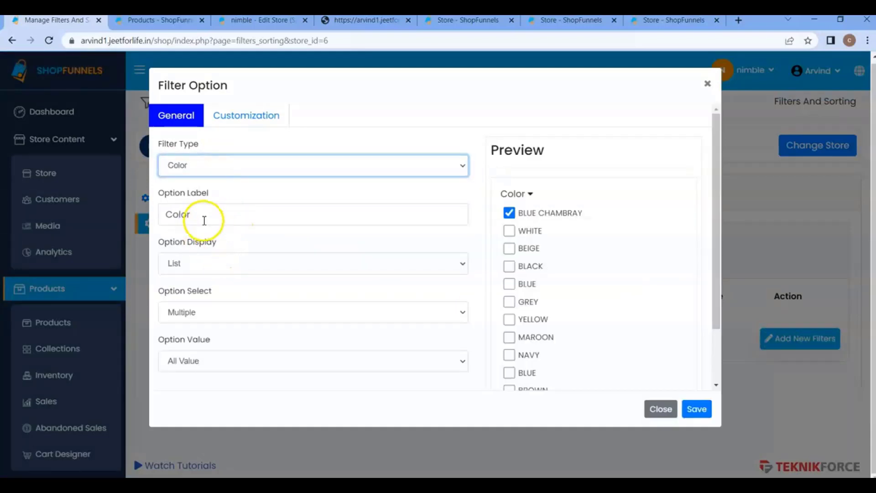
click(205, 221)
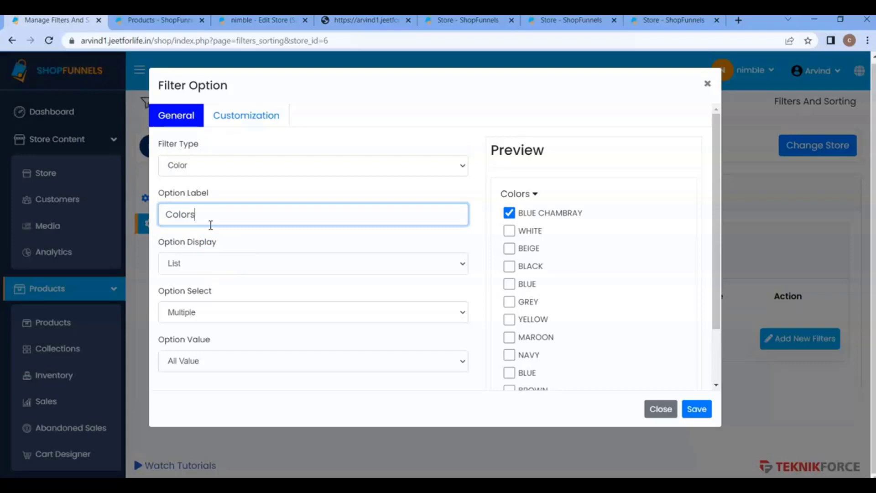
click(217, 239)
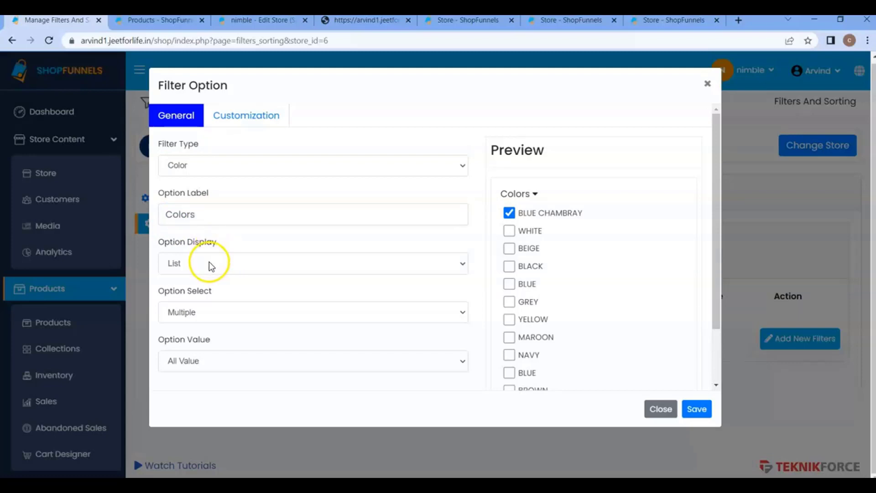
Preview the Colors filter as a CheckBox List, set its Option Display to Box and keep Option Select on Multiple
click(209, 264)
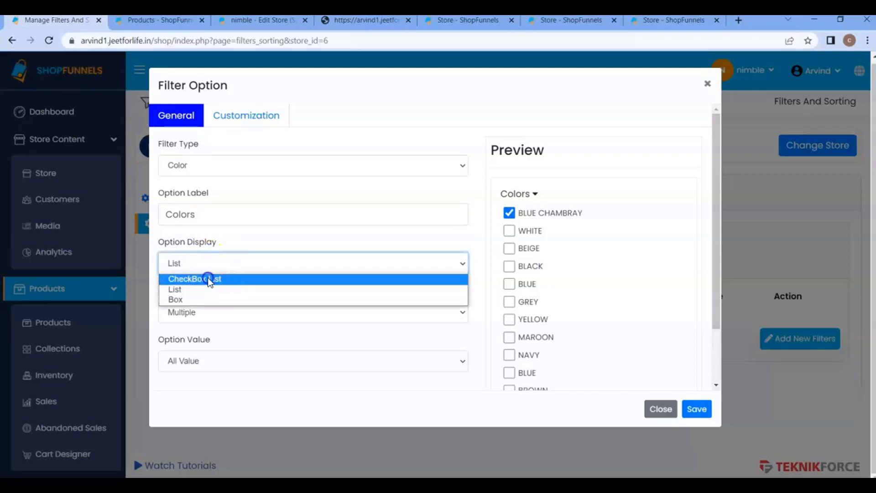
click(209, 279)
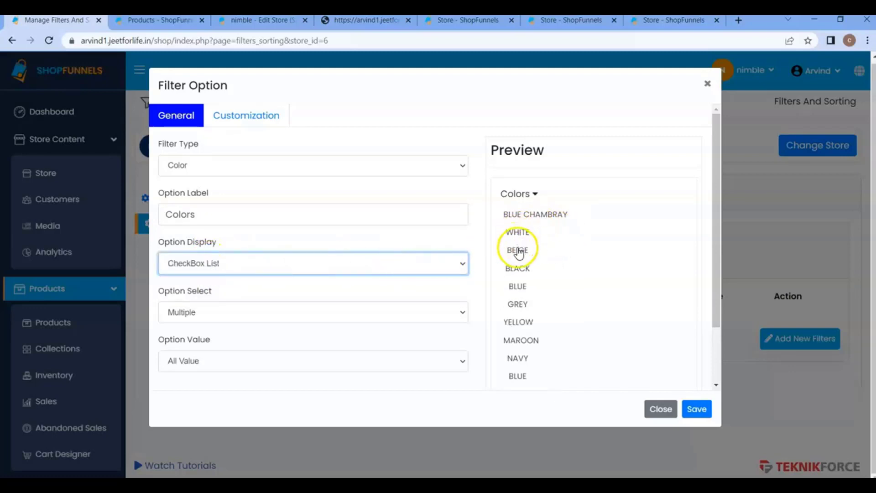
scroll(516, 326, down, 2)
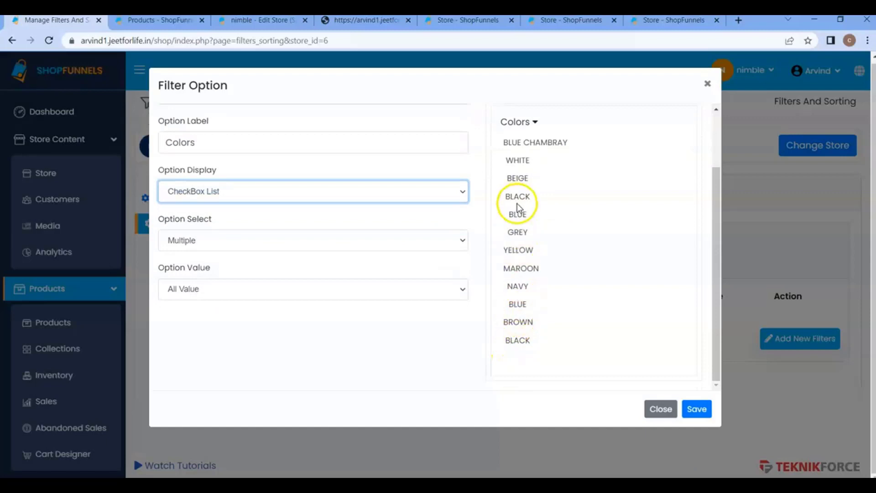
click(204, 192)
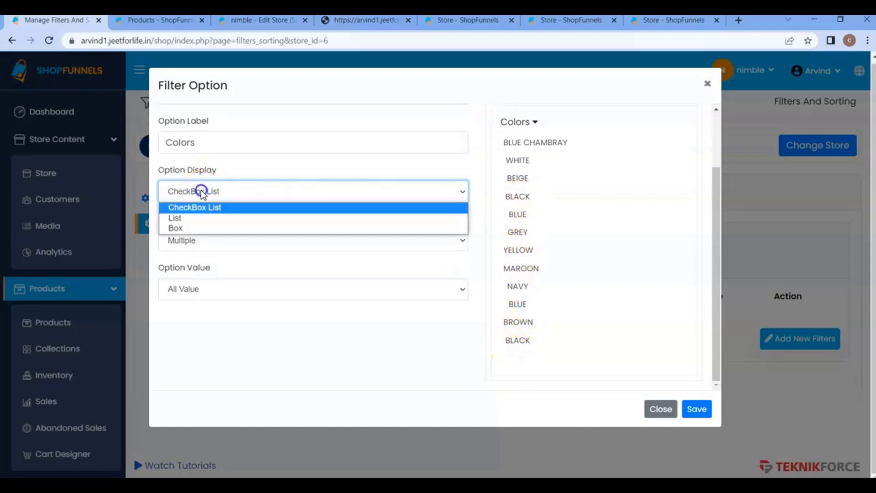
click(182, 228)
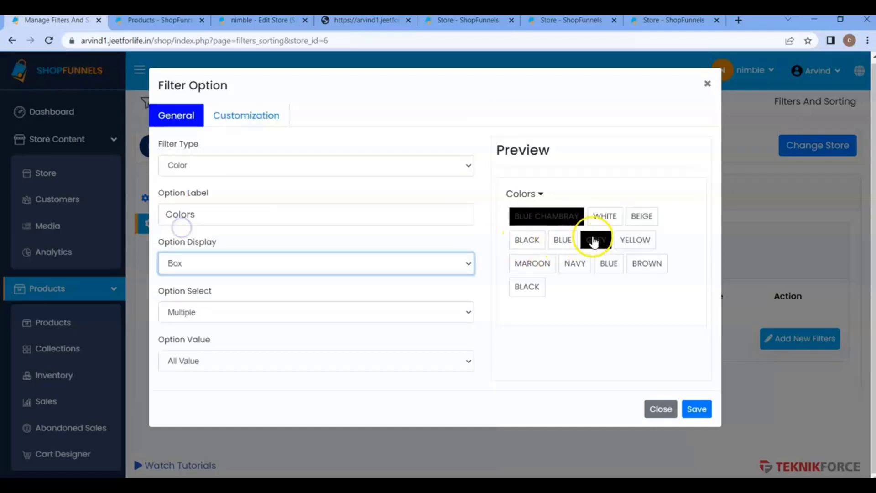
click(250, 314)
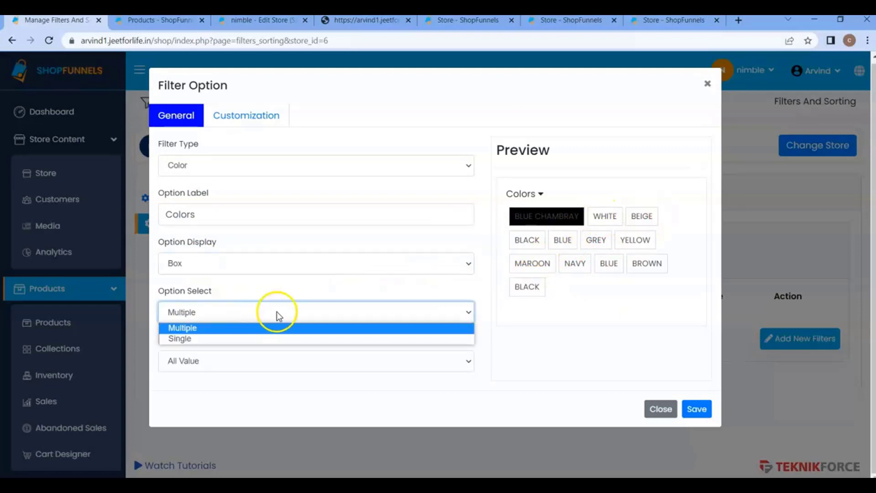
click(303, 284)
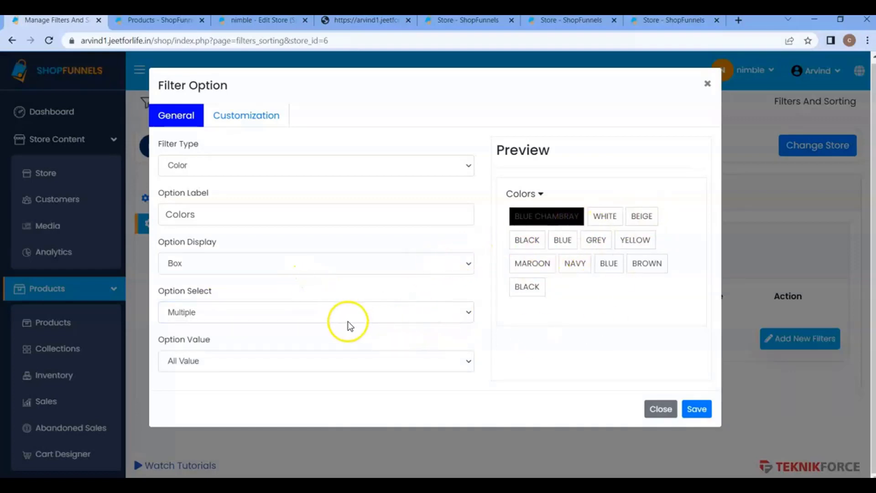
Try limiting the Colors filter to the manual values BLUE CHAMBRAY, WHITE, BEIGE and BLACK, and restore All Value
click(283, 360)
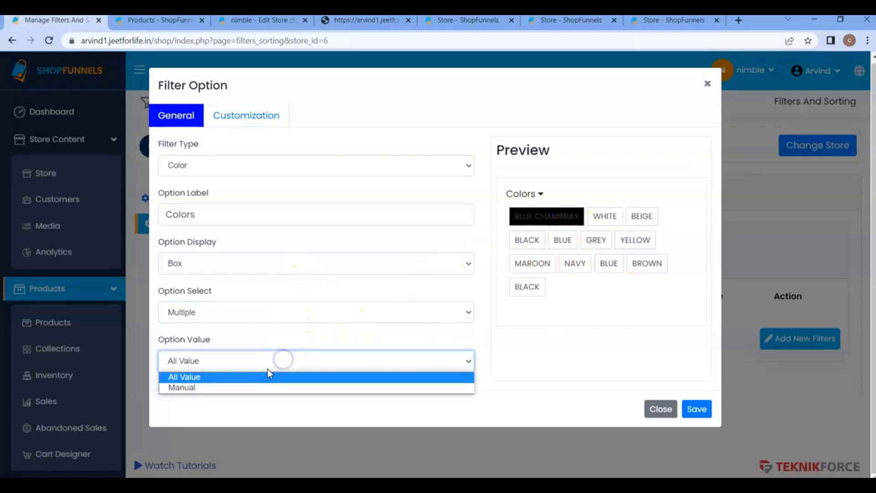
click(193, 390)
scroll(361, 319, down, 3)
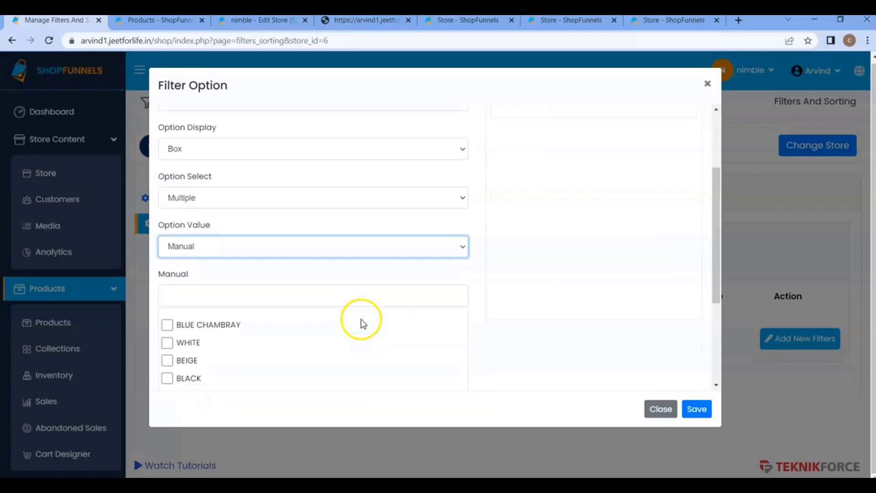
scroll(226, 342, down, 2)
click(167, 210)
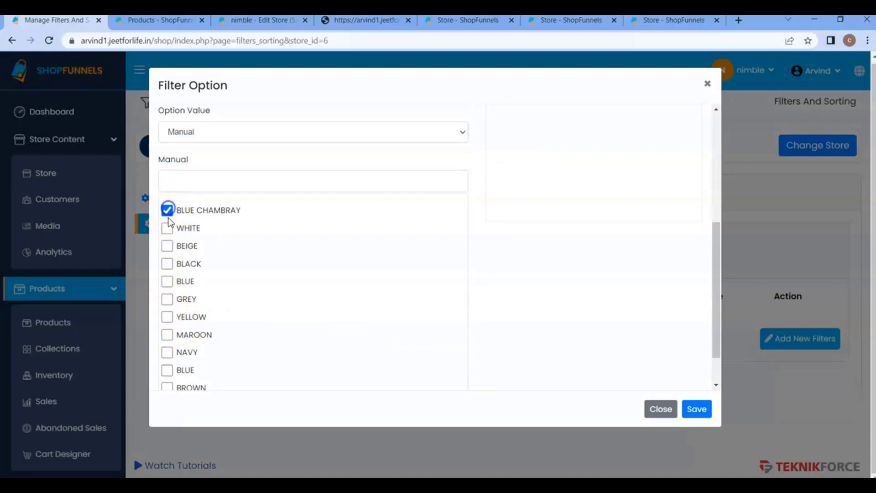
click(167, 246)
click(167, 264)
scroll(336, 229, up, 5)
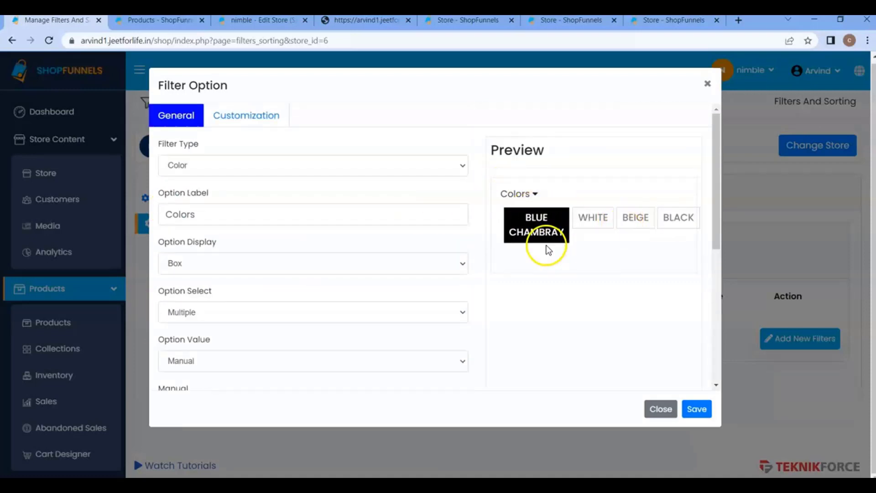
scroll(250, 308, down, 2)
scroll(250, 309, down, 2)
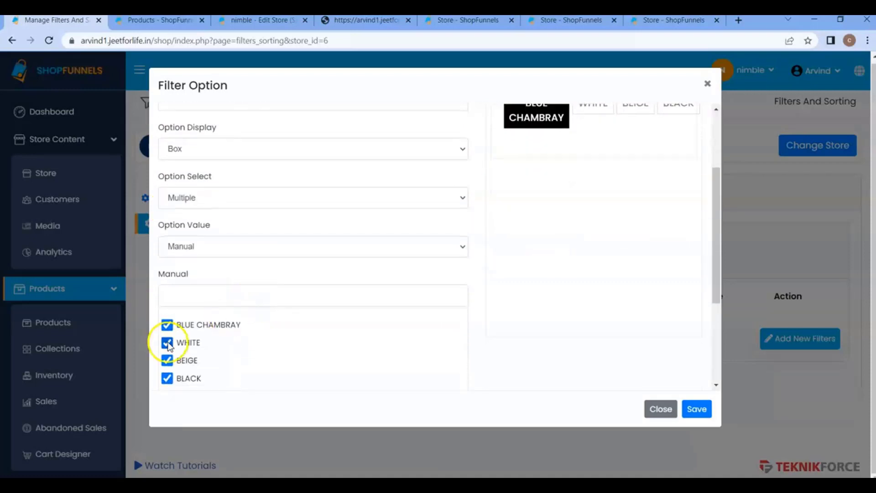
click(189, 246)
click(187, 262)
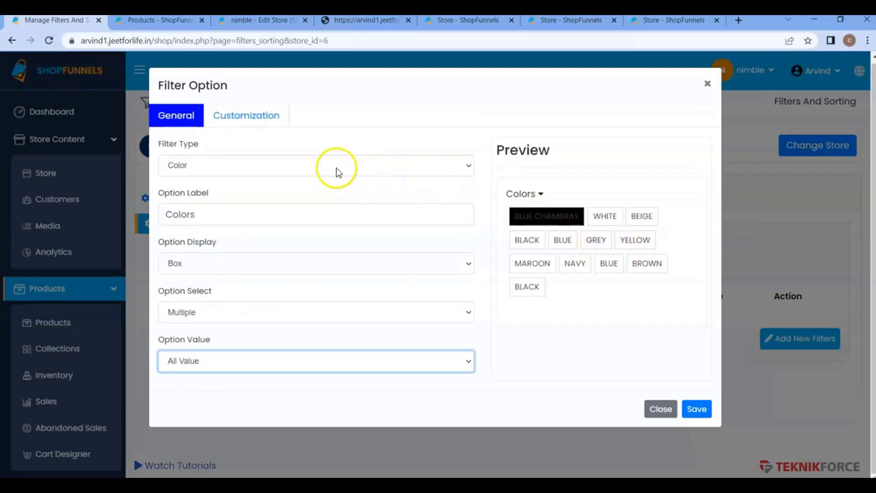
Customize the Colors filter's style by setting its Font Active And Hover Color to a very pale pink
click(256, 121)
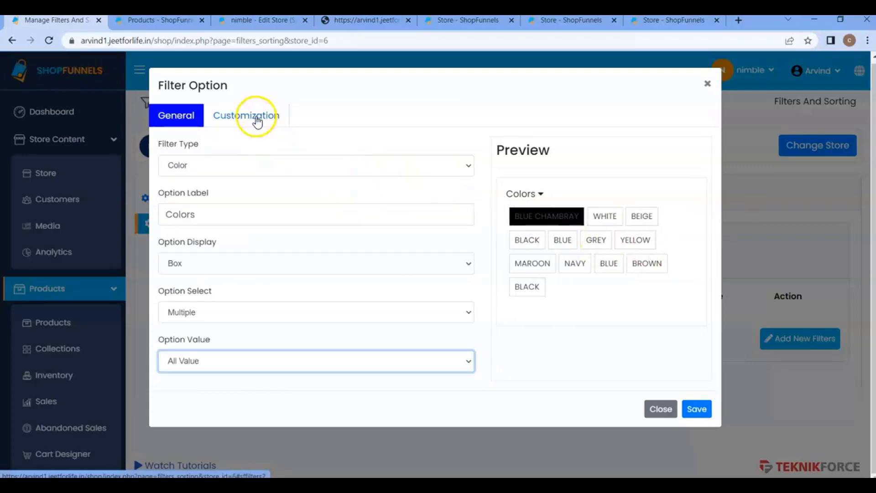
click(257, 120)
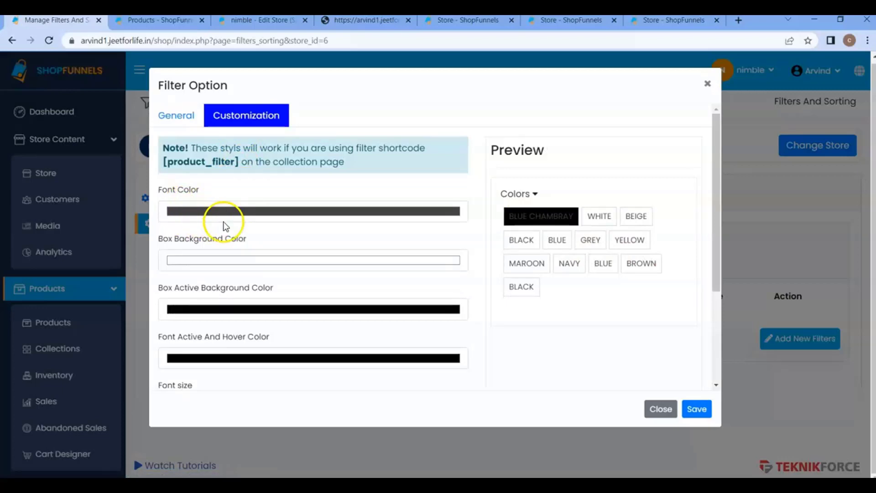
scroll(246, 297, down, 1)
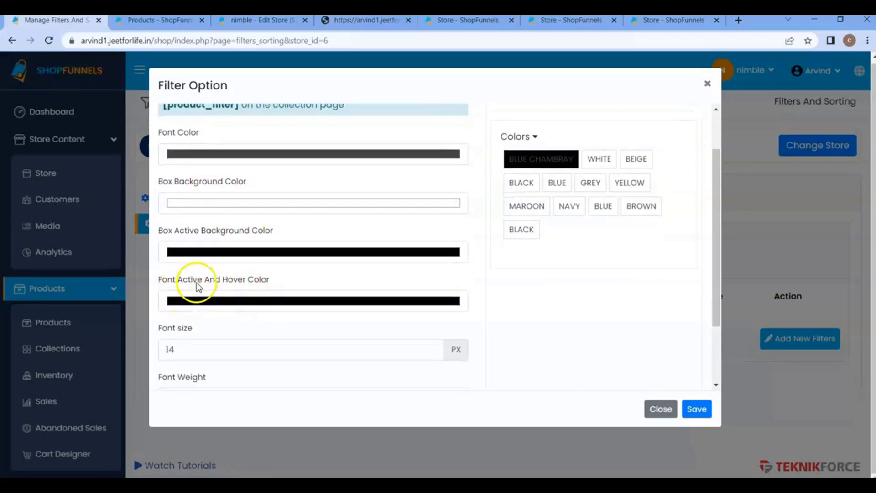
click(199, 300)
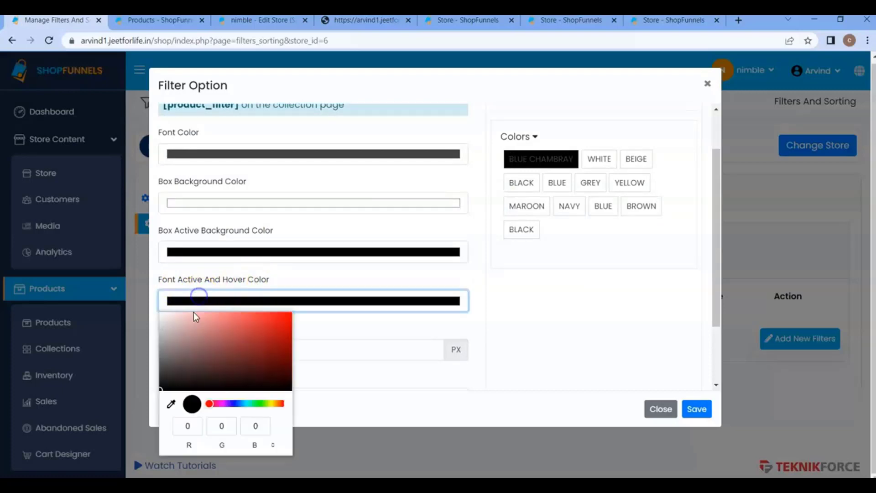
drag(194, 312, 163, 316)
click(211, 264)
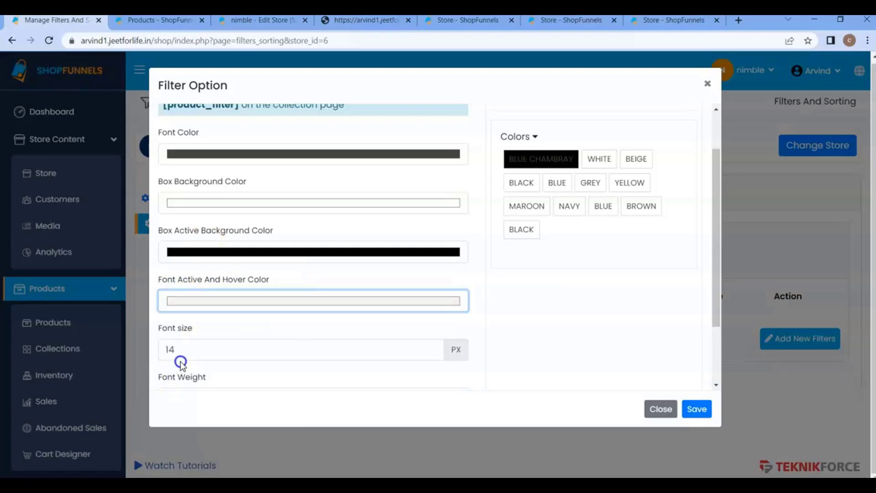
Set the Colors filter's Text Transform to capitalize and save the new filter
scroll(180, 361, down, 2)
click(203, 367)
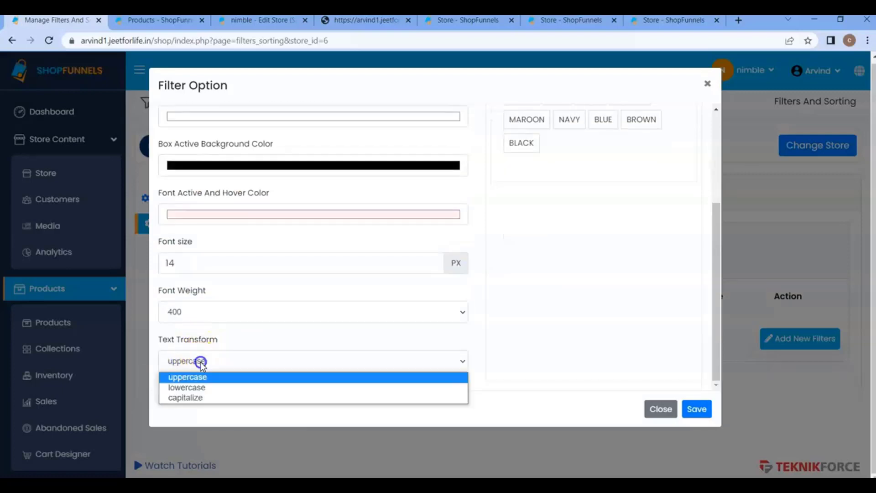
click(197, 398)
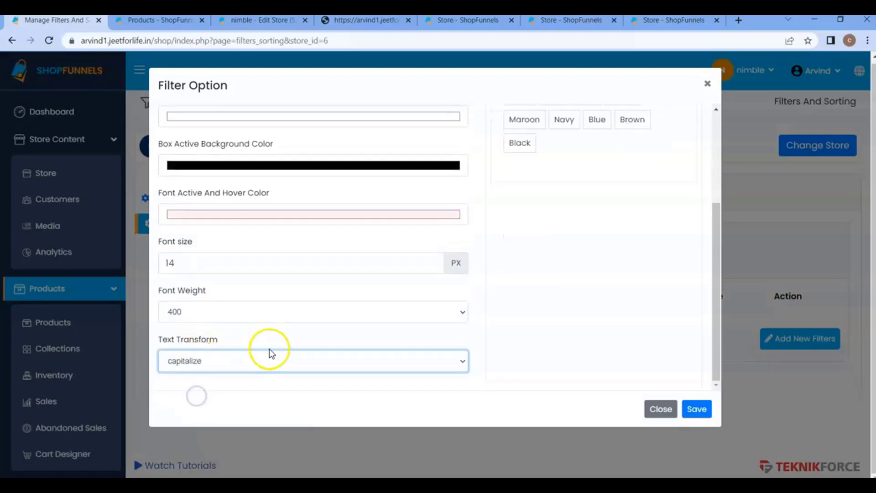
scroll(578, 276, up, 3)
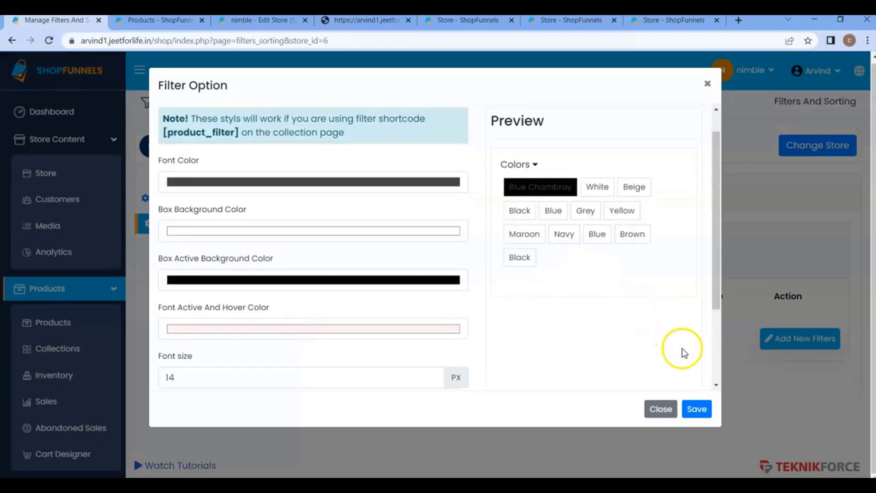
click(700, 407)
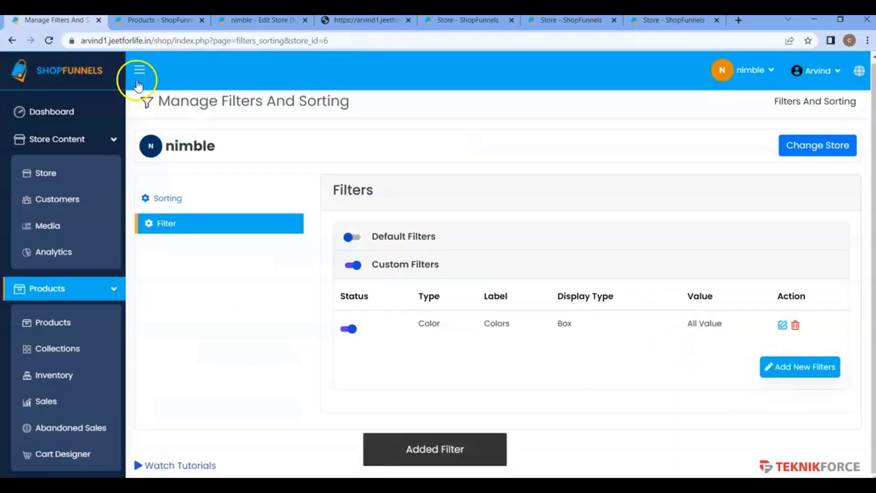
Refresh the live nimble collection page and filter its products by the colors Blue and Blue Chambray
click(373, 21)
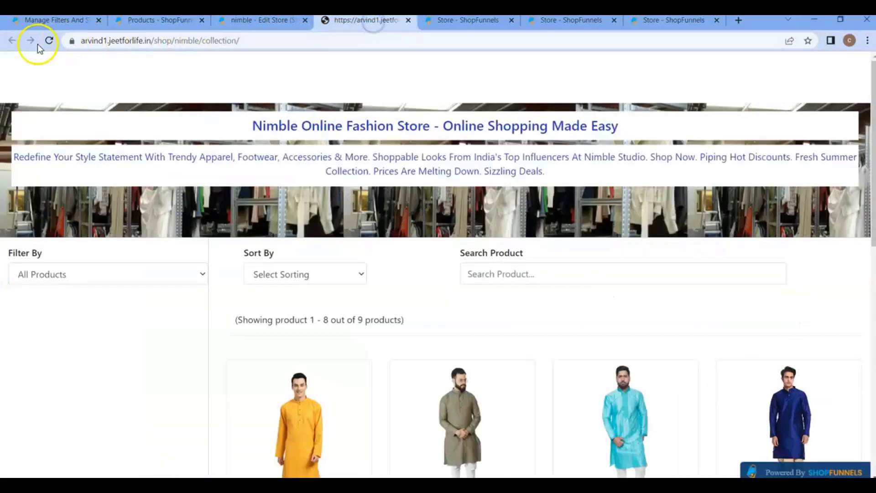
click(55, 42)
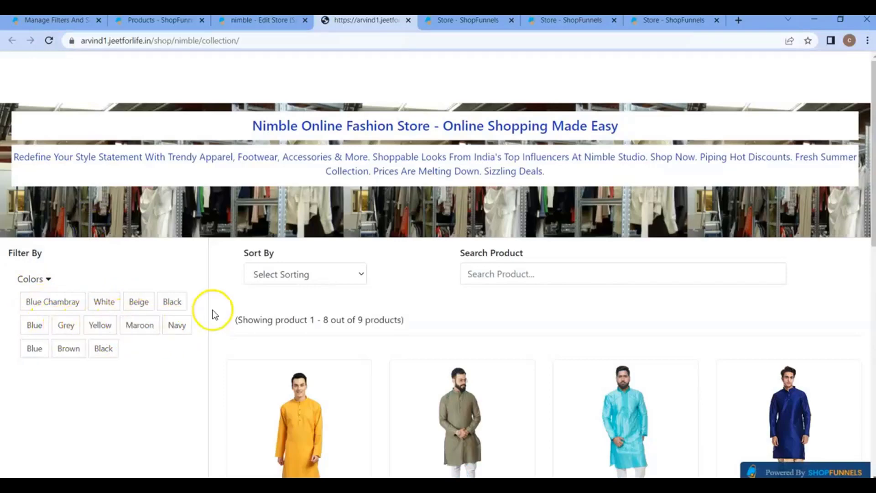
scroll(381, 336, down, 3)
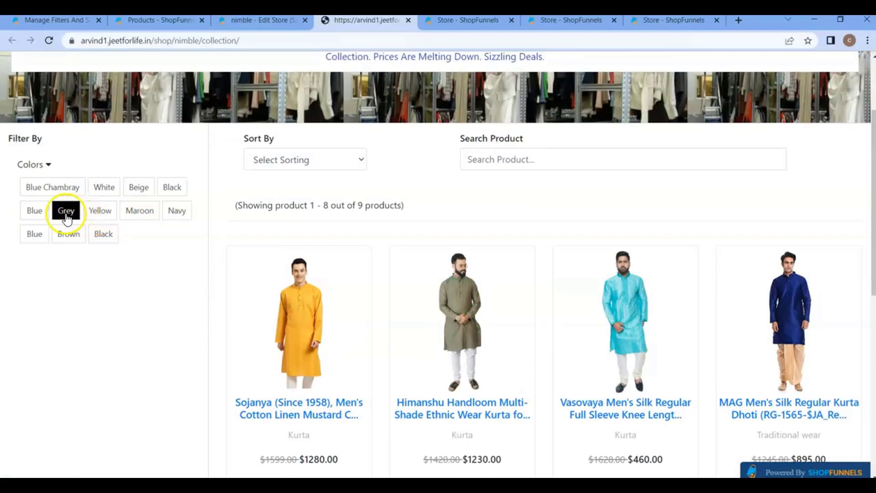
click(39, 213)
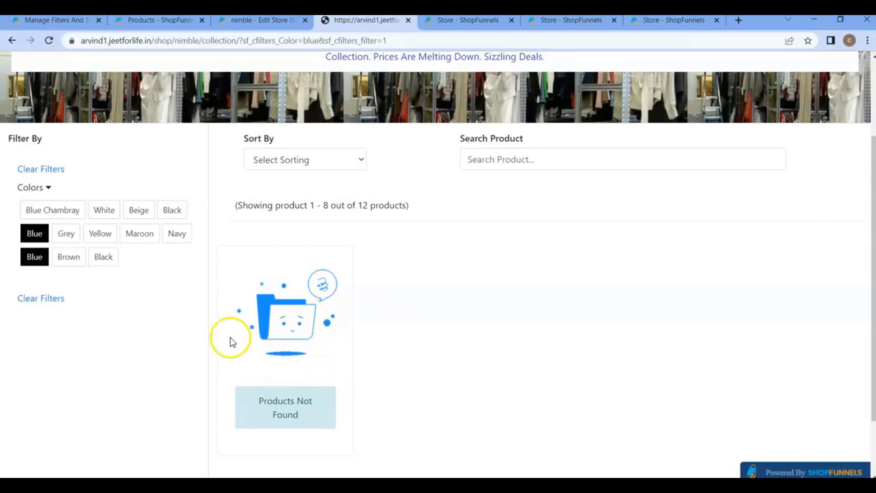
click(48, 211)
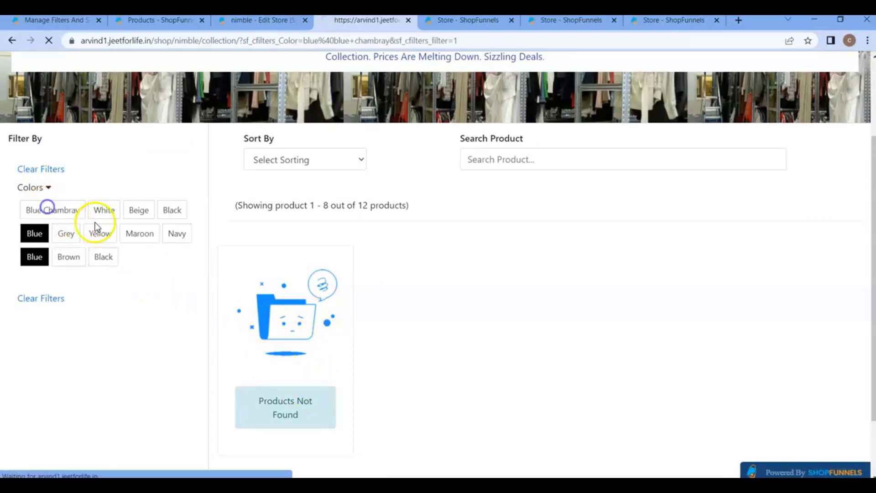
Look through the products listed for the selected colors and clear the filters on the collection page
scroll(294, 299, down, 3)
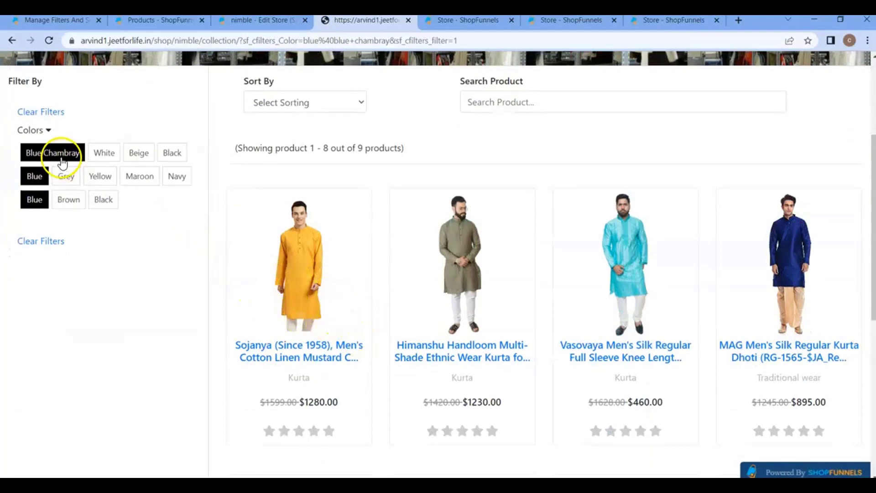
scroll(614, 313, down, 2)
scroll(531, 340, down, 3)
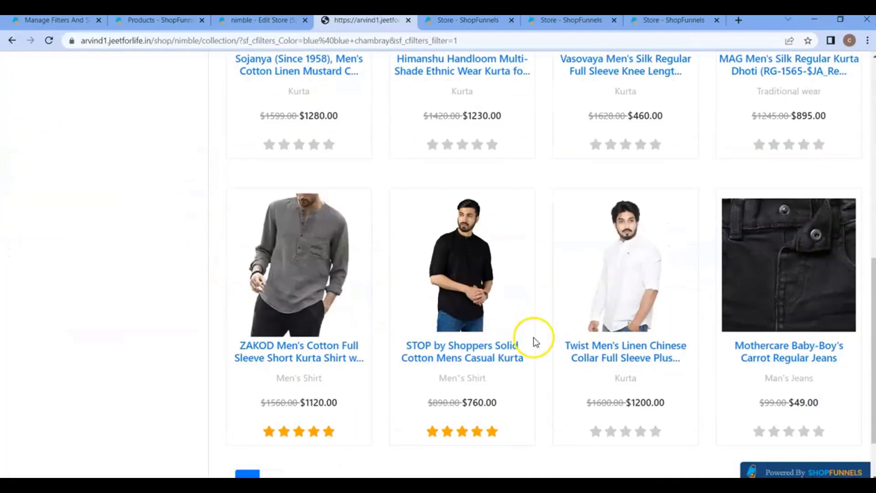
scroll(583, 333, up, 4)
scroll(582, 332, down, 5)
scroll(594, 337, up, 6)
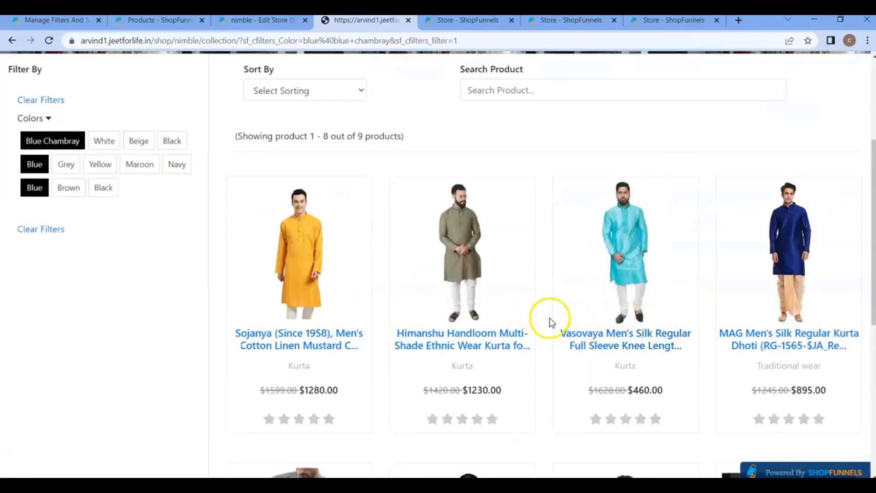
scroll(552, 318, up, 4)
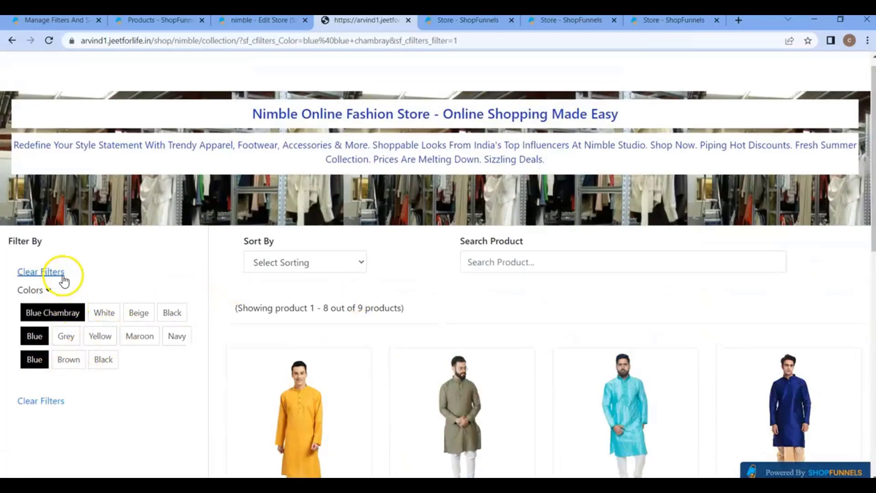
click(47, 274)
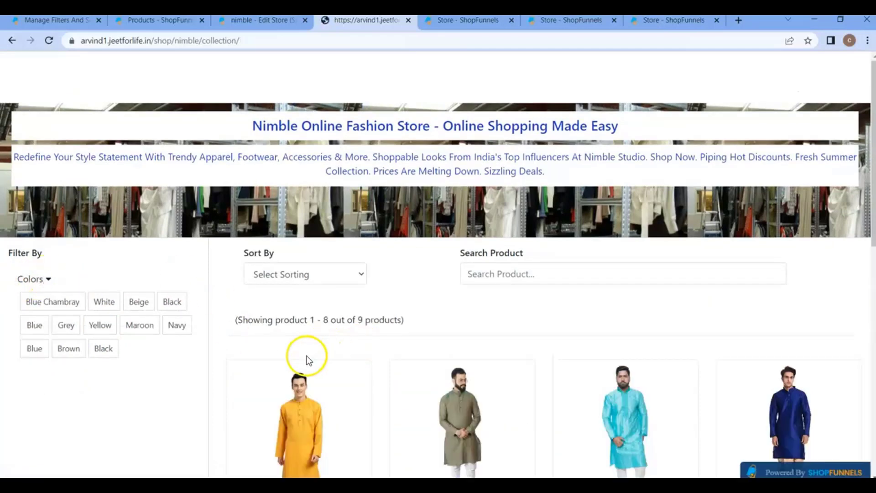
scroll(245, 356, down, 1)
Return to the filter settings and start a new custom filter of type Size, keeping its Option Display on List
click(57, 21)
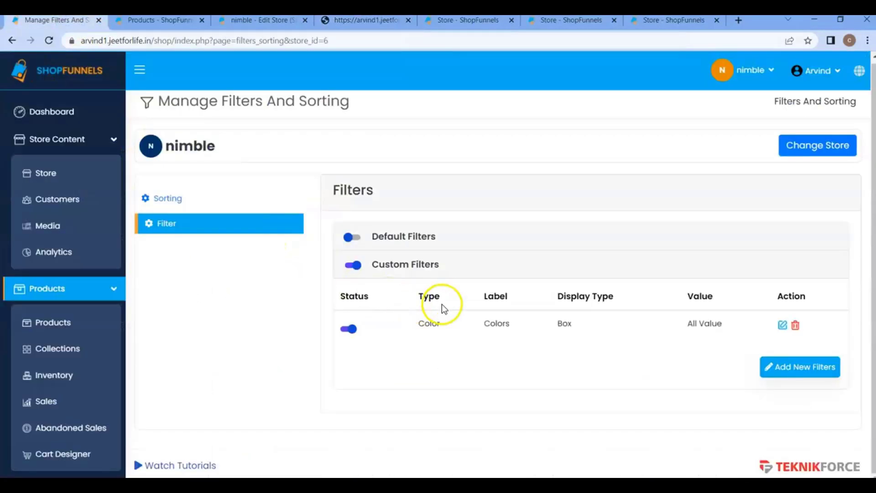
click(792, 374)
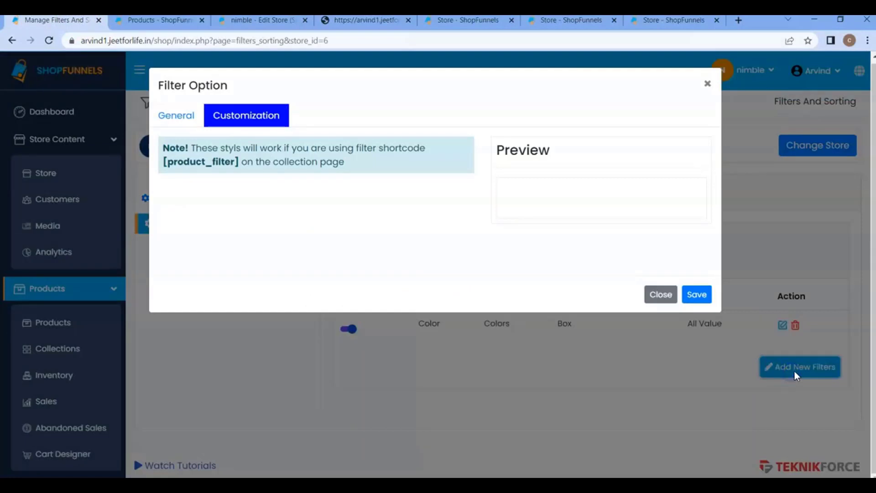
click(173, 118)
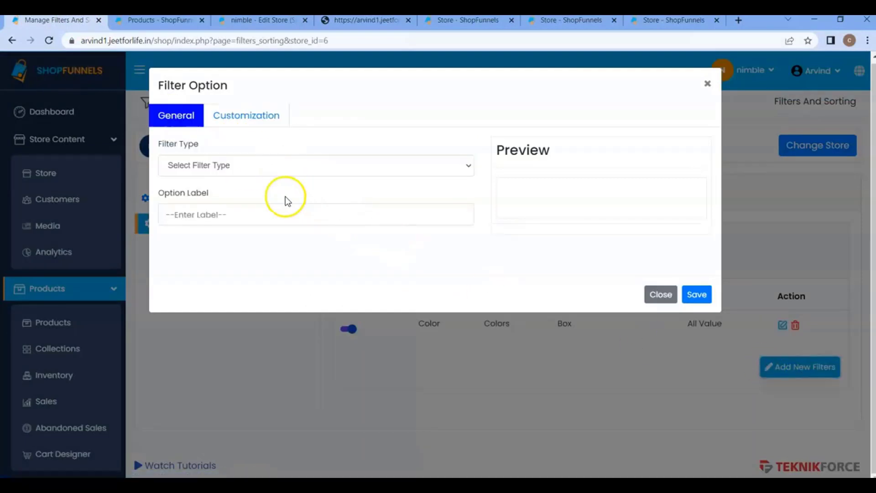
click(228, 164)
click(177, 212)
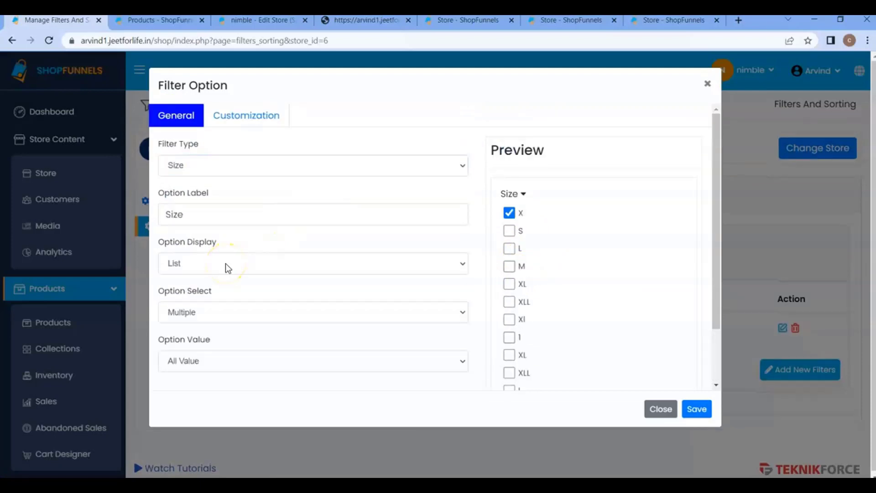
click(352, 254)
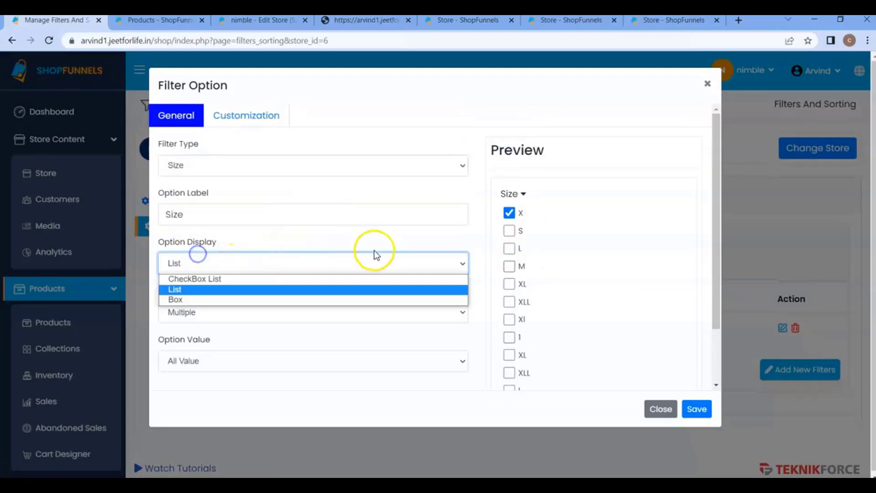
triple_click(478, 239)
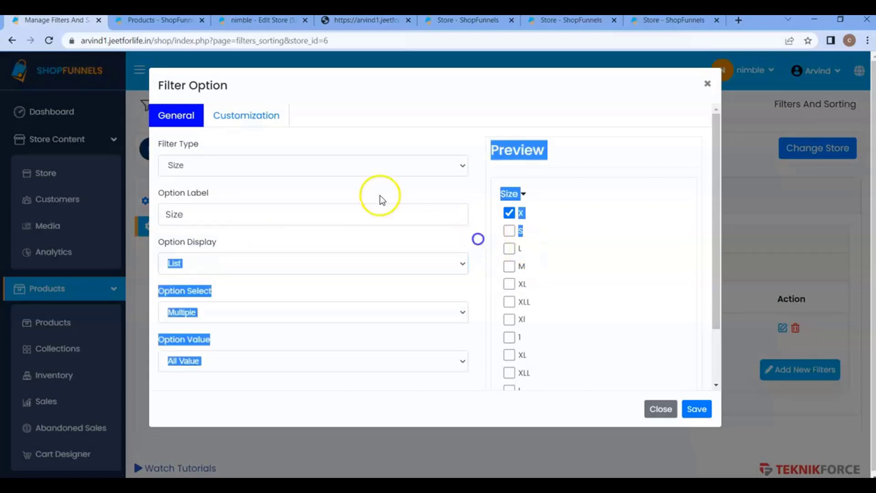
Customize the Size filter with a font size of 16 px and save it
click(269, 120)
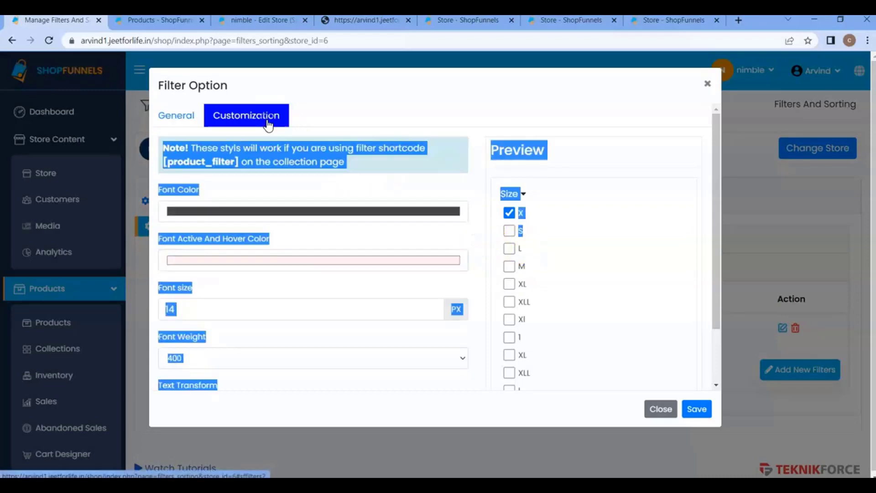
click(297, 179)
scroll(371, 307, down, 3)
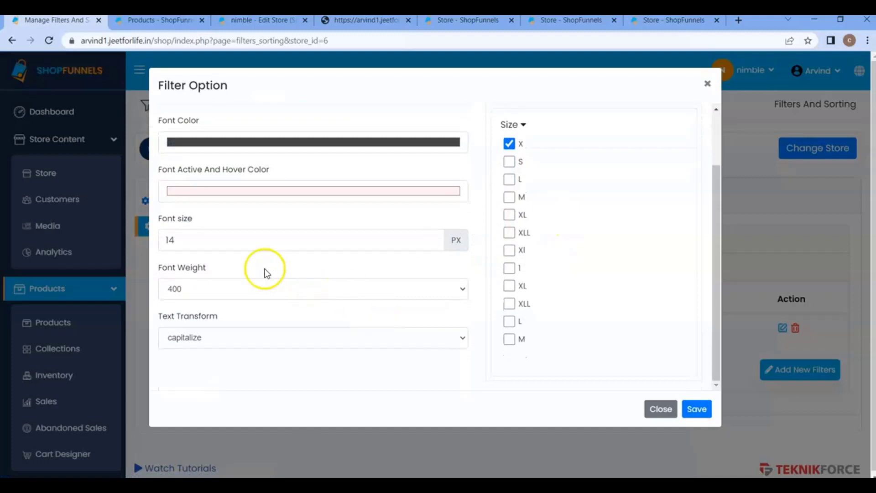
click(218, 222)
click(211, 236)
key(Up)
key(Up)
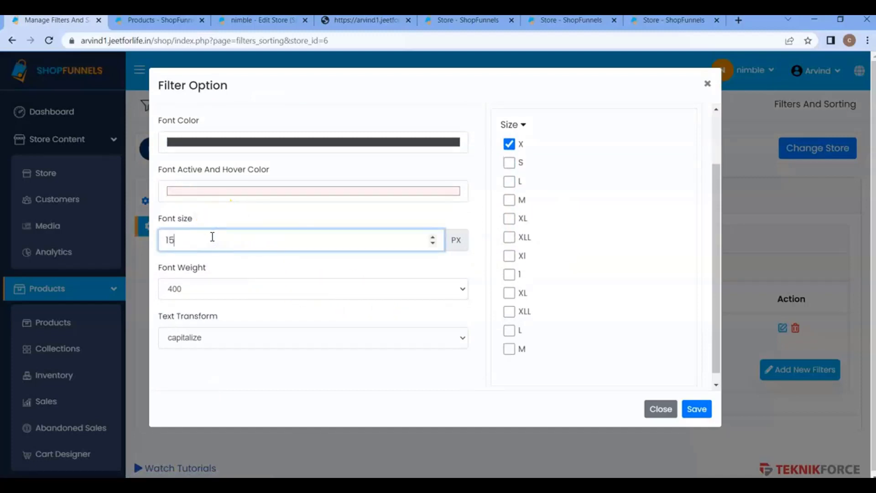
scroll(566, 311, down, 1)
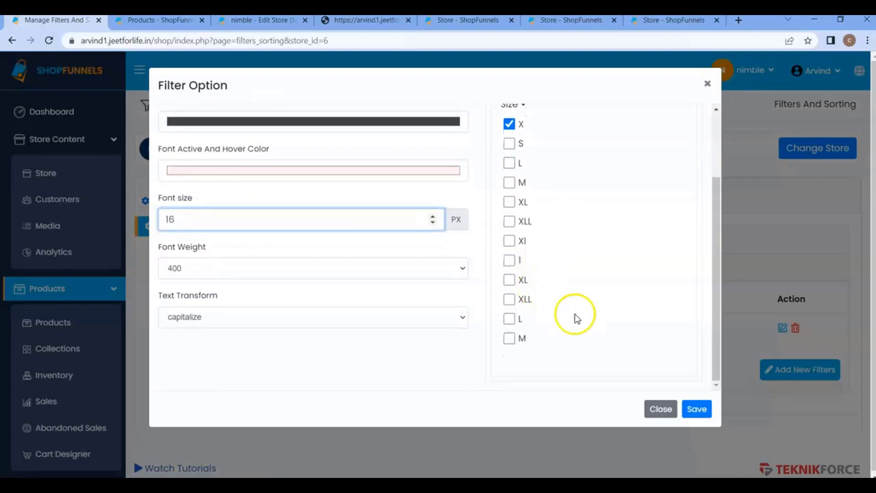
click(697, 411)
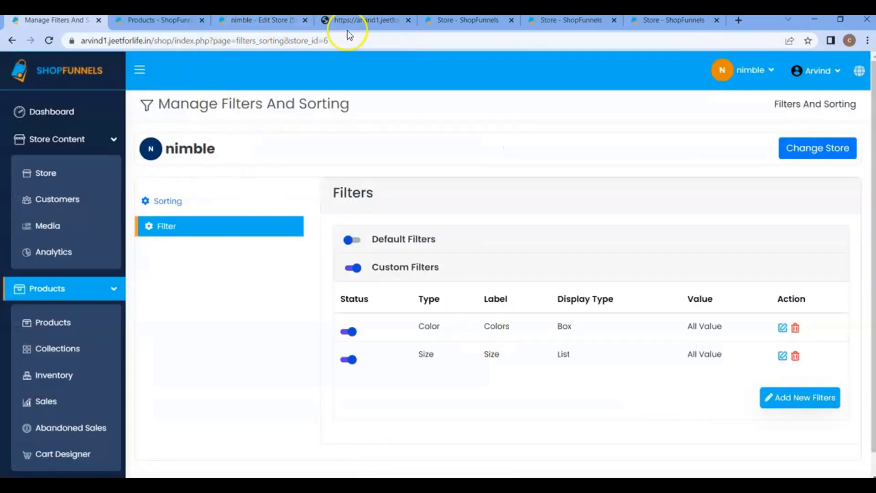
Refresh the live collection page and check how the Size filter is displayed
click(338, 27)
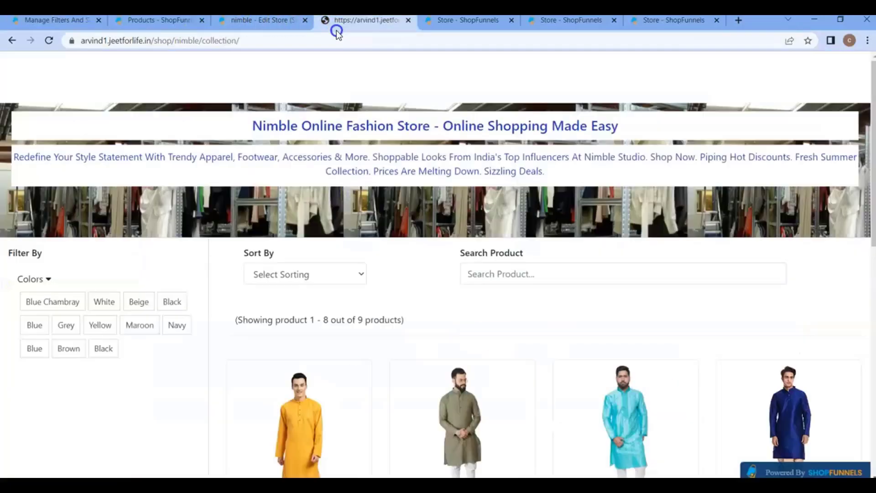
click(48, 40)
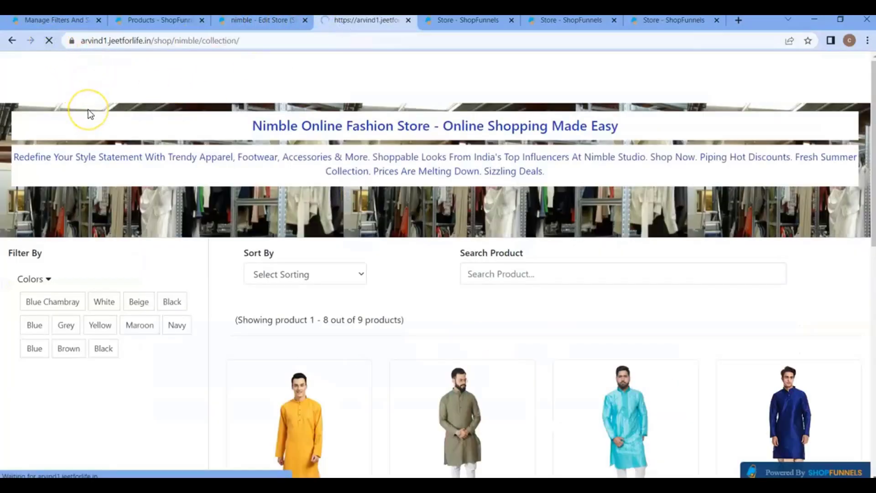
scroll(97, 253, down, 5)
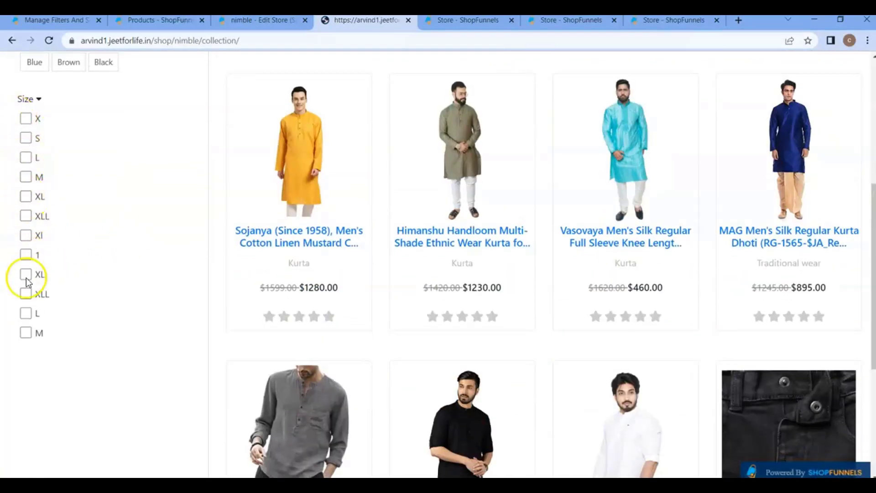
Return to the filter settings and start a new custom filter of type Collection, keeping the label Collection
click(57, 21)
click(795, 397)
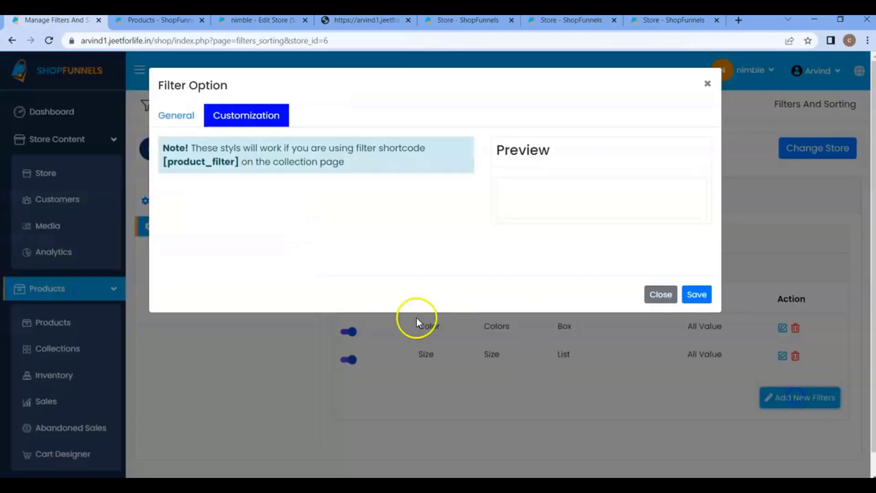
click(184, 117)
click(196, 165)
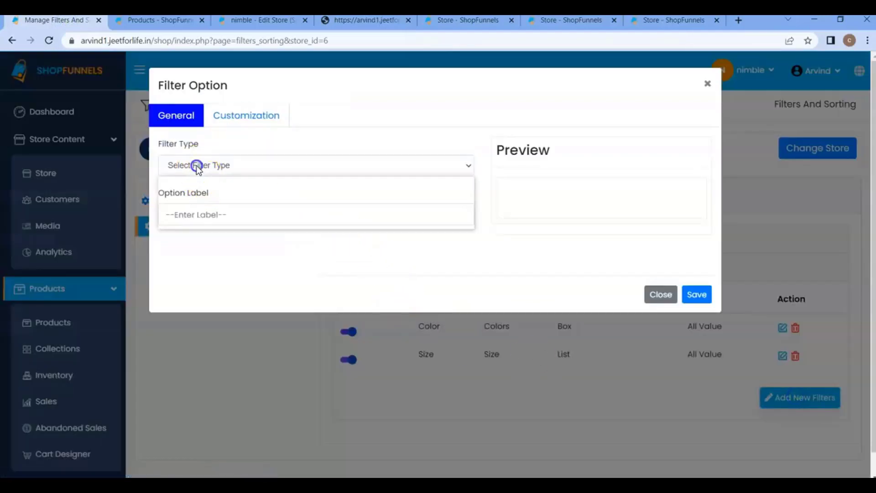
click(192, 212)
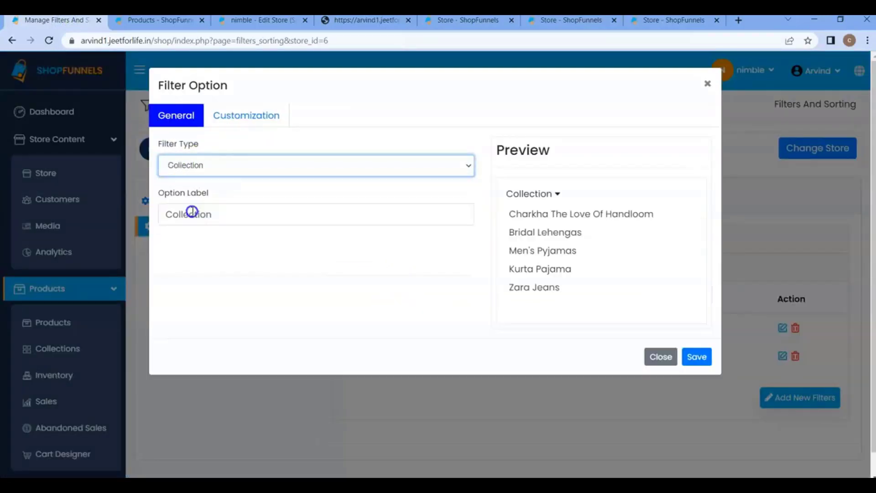
click(219, 215)
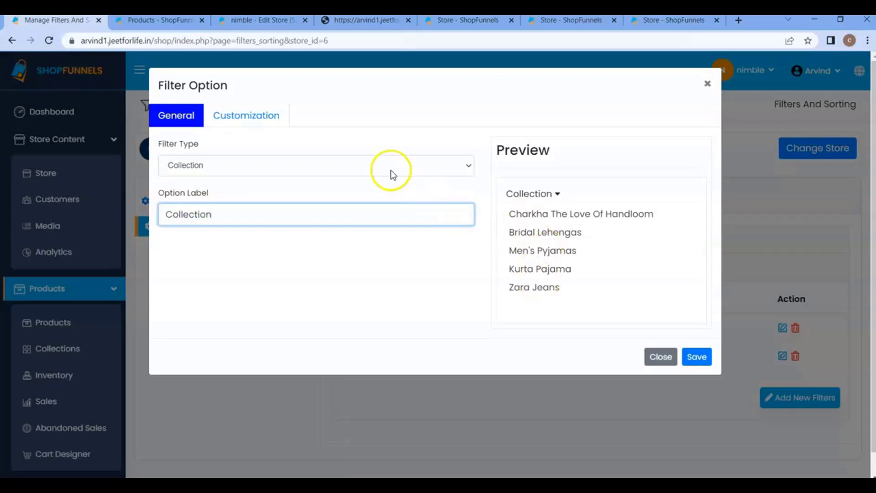
Set the Collection filter's Font Weight to 600 and save the new filter
click(252, 116)
scroll(253, 288, down, 2)
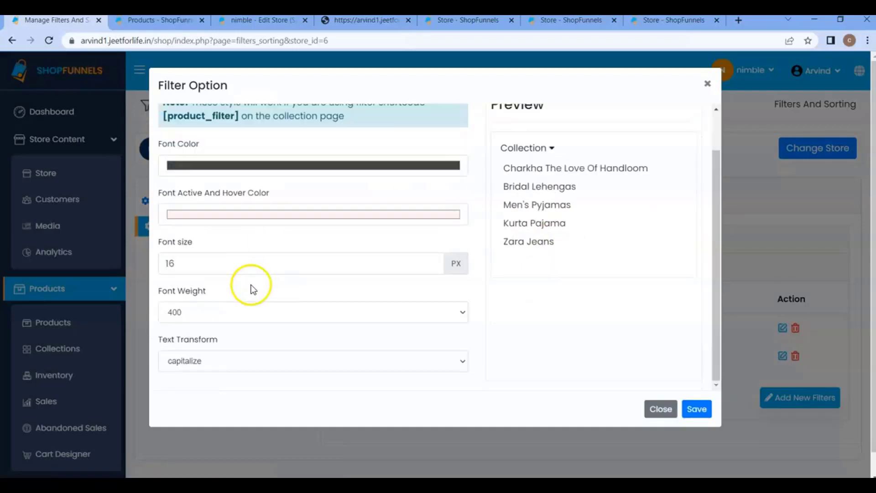
click(224, 313)
click(207, 359)
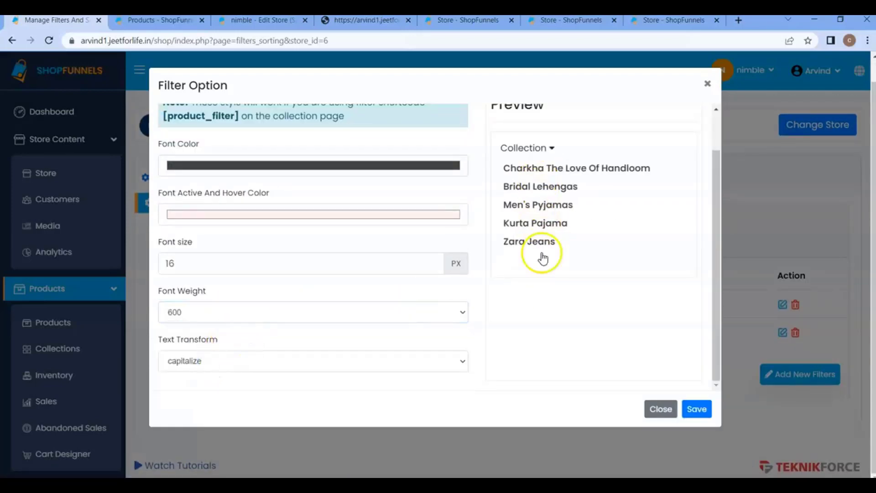
click(696, 409)
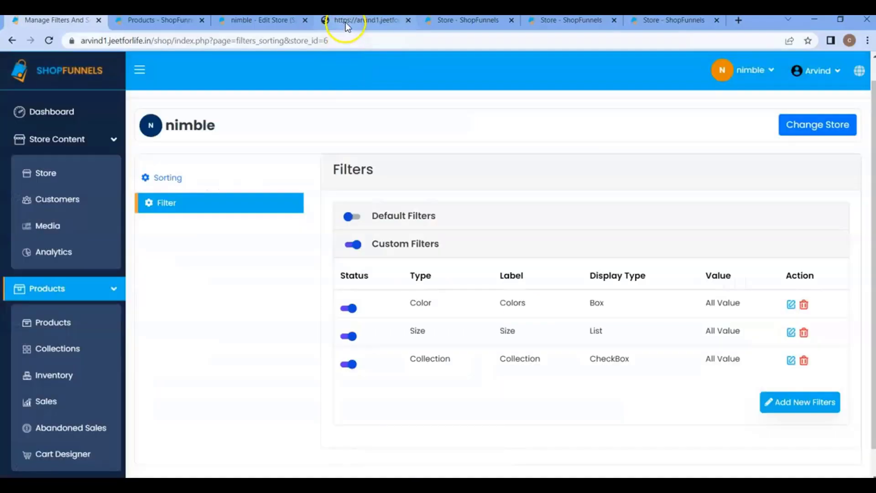
Refresh the live collection page and filter its products by the Charkha The Love Of Handloom collection
click(346, 21)
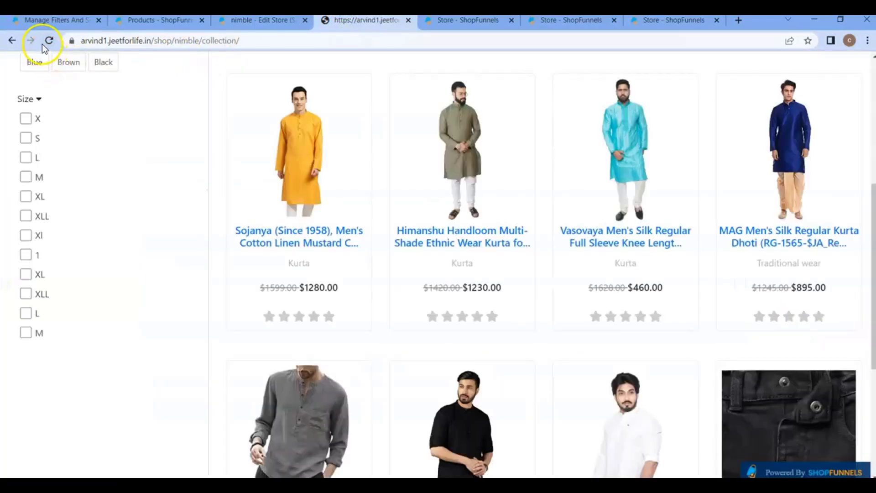
click(48, 41)
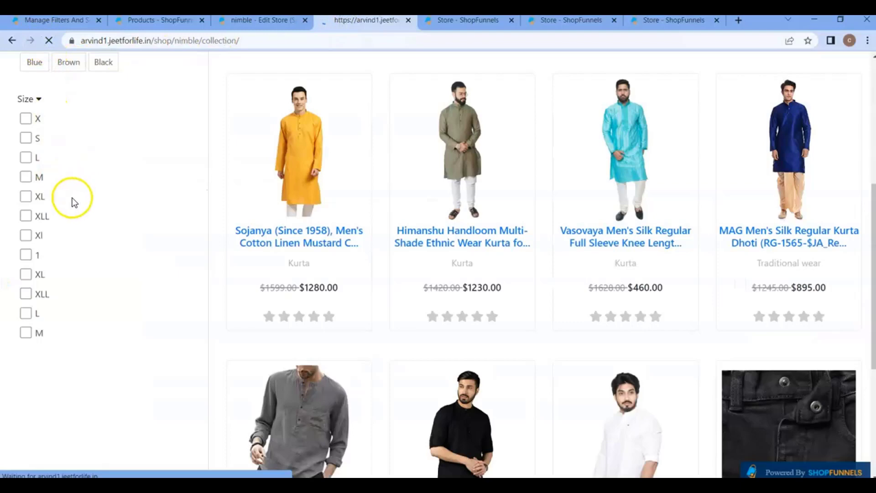
scroll(82, 292, down, 2)
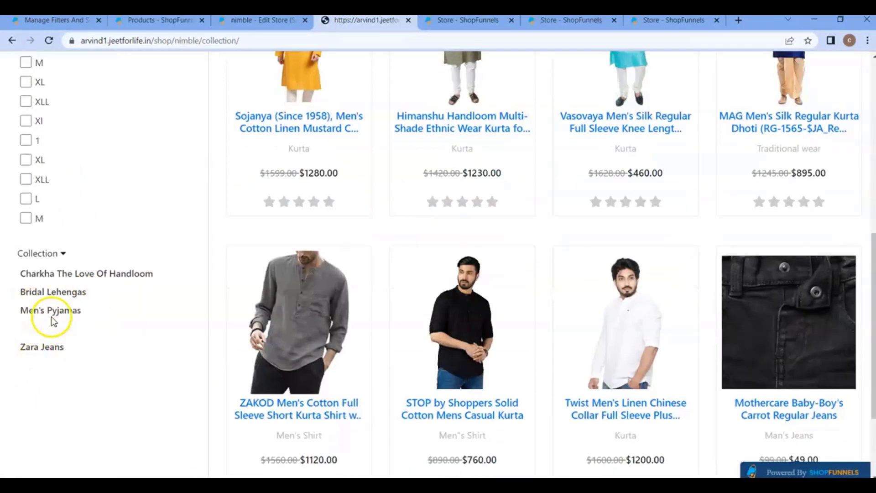
click(53, 273)
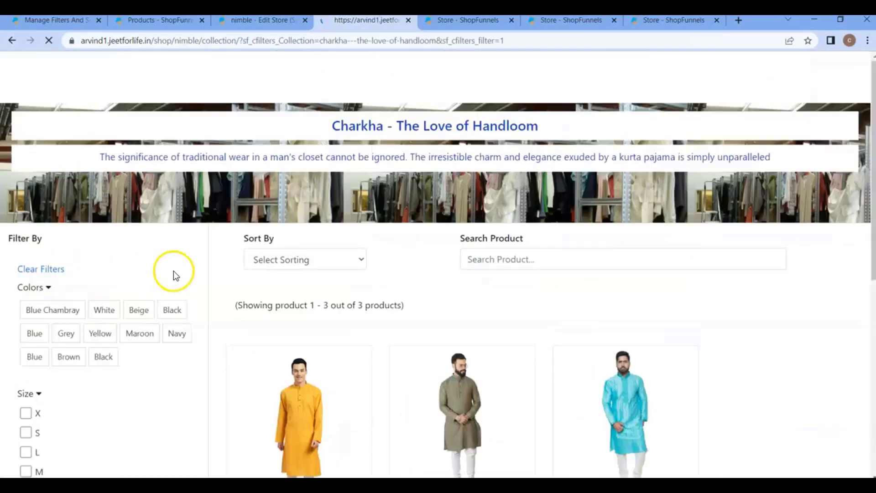
Return to the filter settings, change the Collection filter's Font Active And Hover Color to medium grey, and save it
scroll(397, 279, down, 4)
click(73, 20)
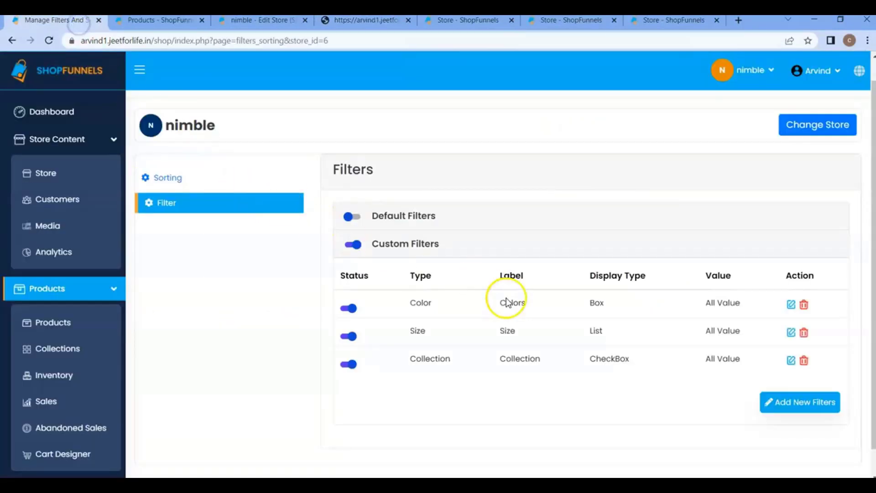
click(791, 360)
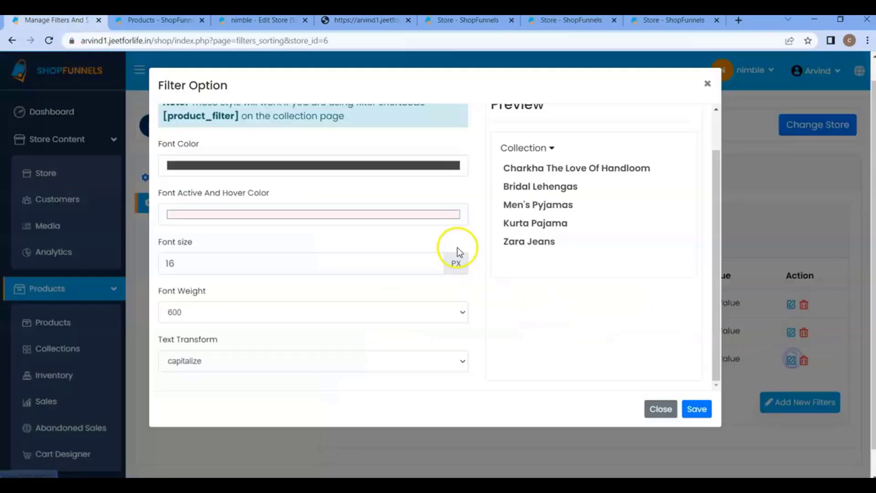
click(187, 220)
mouse_move(175, 238)
mouse_down()
mouse_move(165, 244)
mouse_move(167, 265)
mouse_up()
click(423, 277)
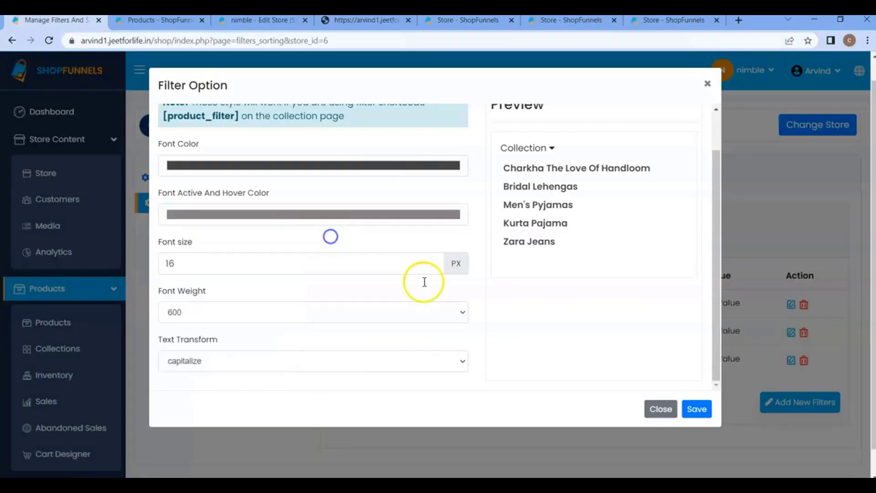
click(695, 408)
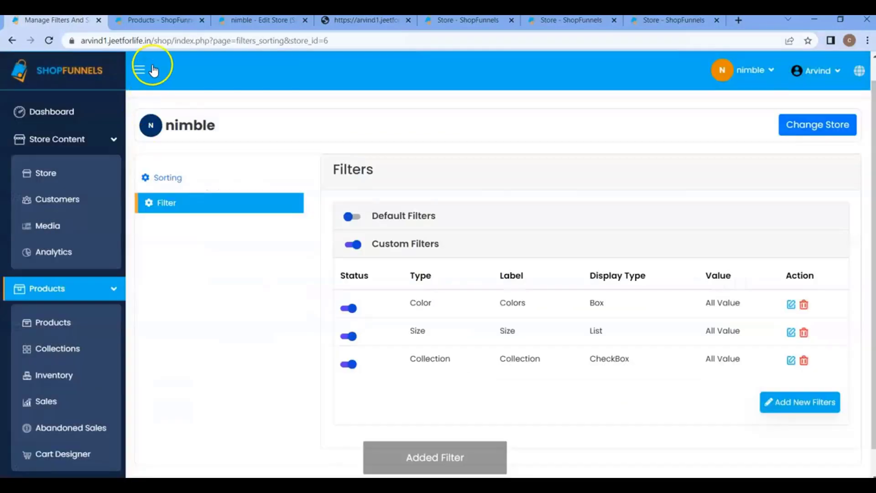
Refresh the live collection page and check the color of the active option in the Collection filter
click(365, 20)
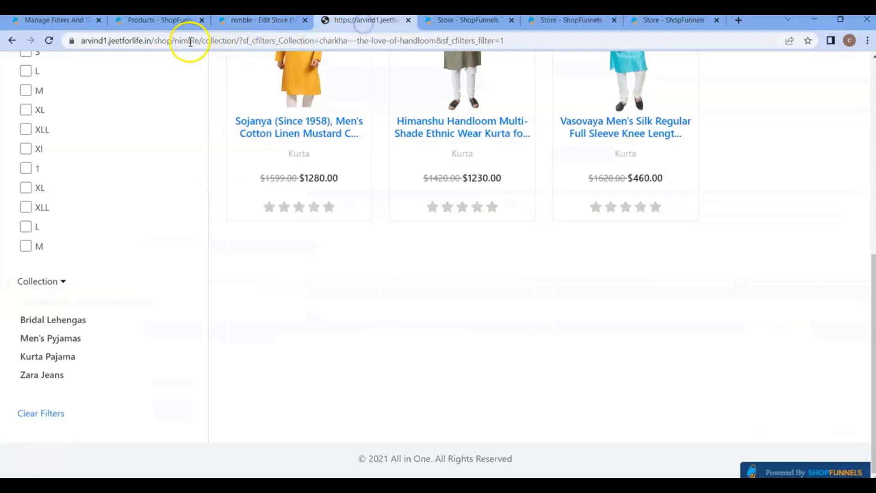
click(49, 40)
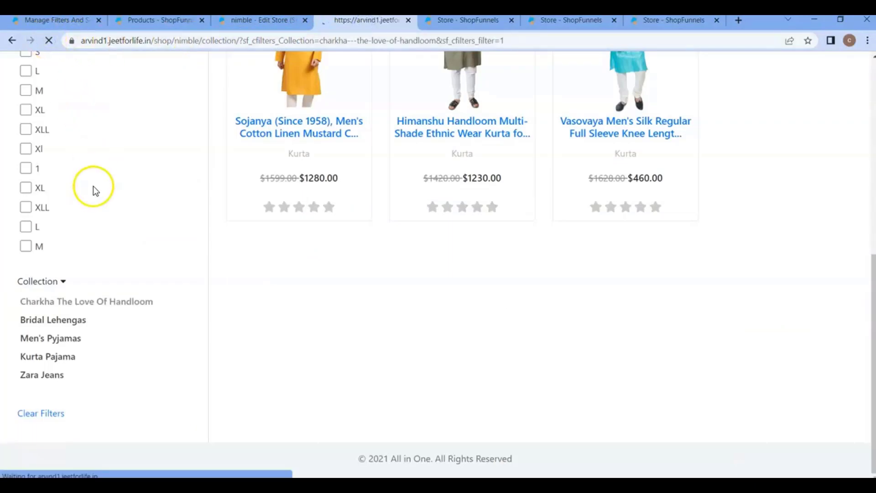
scroll(97, 250, down, 2)
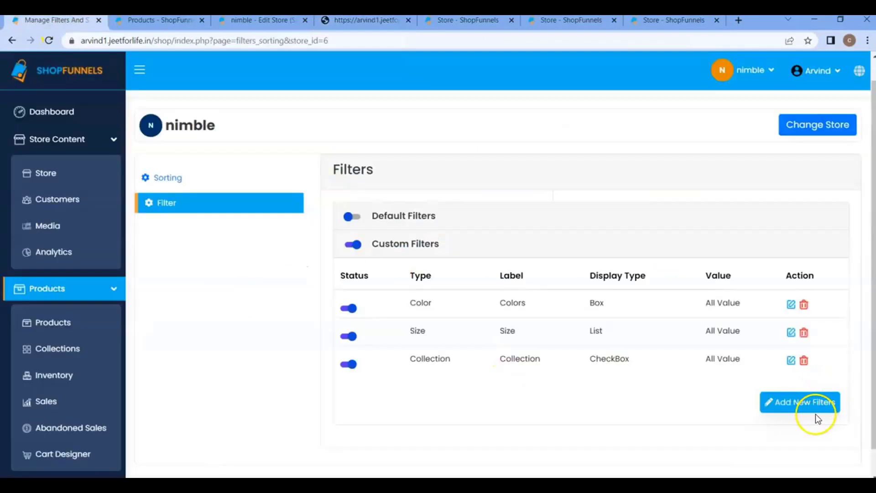
Add a new custom filter of type Review Ratings, keep the label Review Ratings, and save it
click(803, 400)
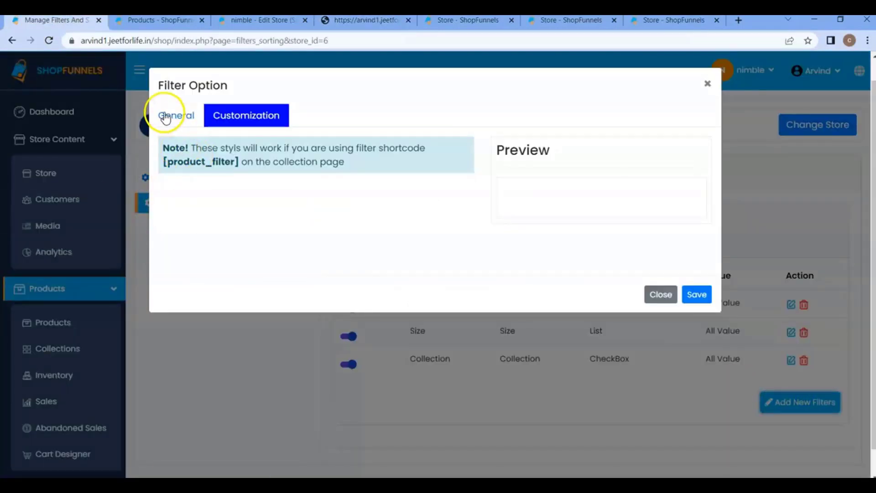
click(165, 118)
click(195, 165)
click(194, 189)
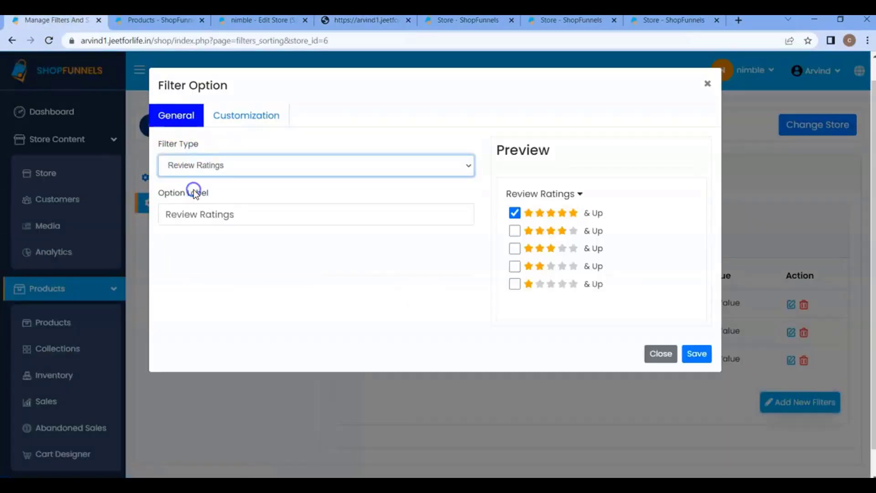
click(699, 351)
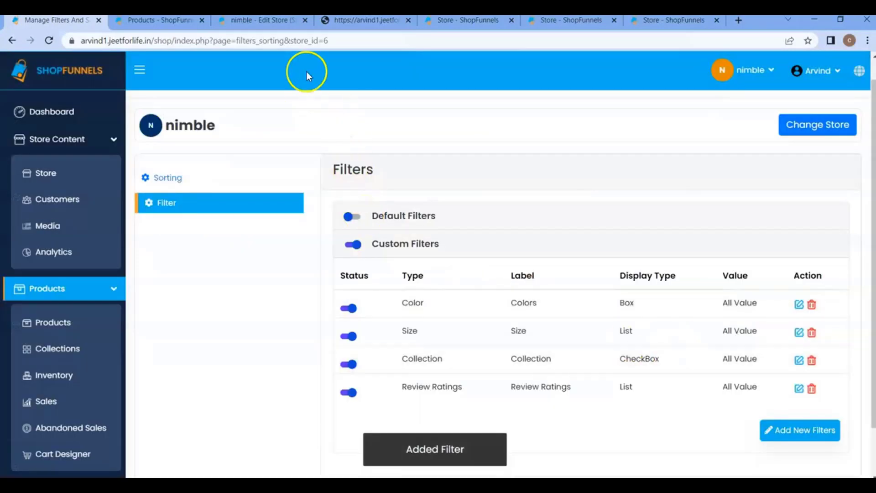
Refresh the live collection page, filter its products by a five-star review rating, and check the results
click(338, 21)
click(51, 41)
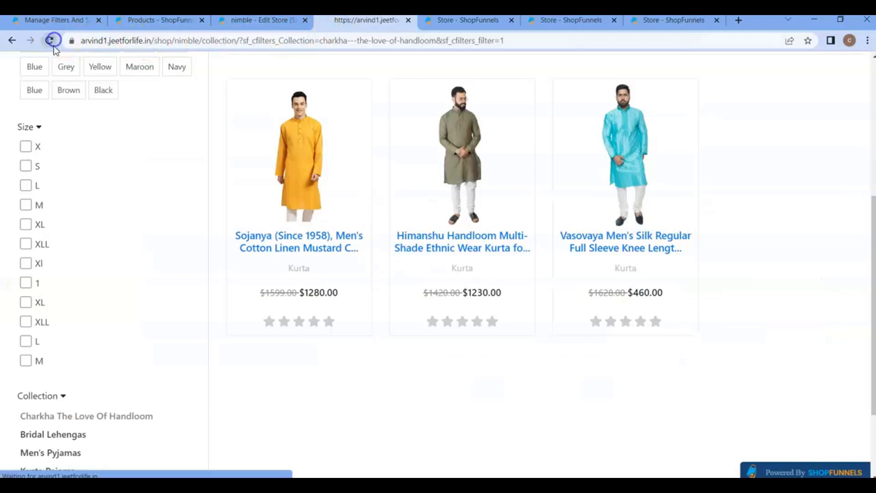
scroll(144, 228, down, 5)
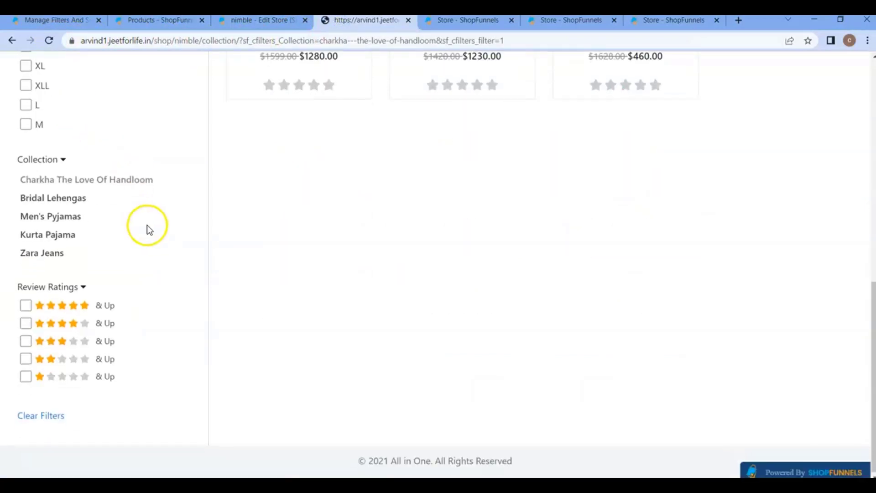
click(26, 303)
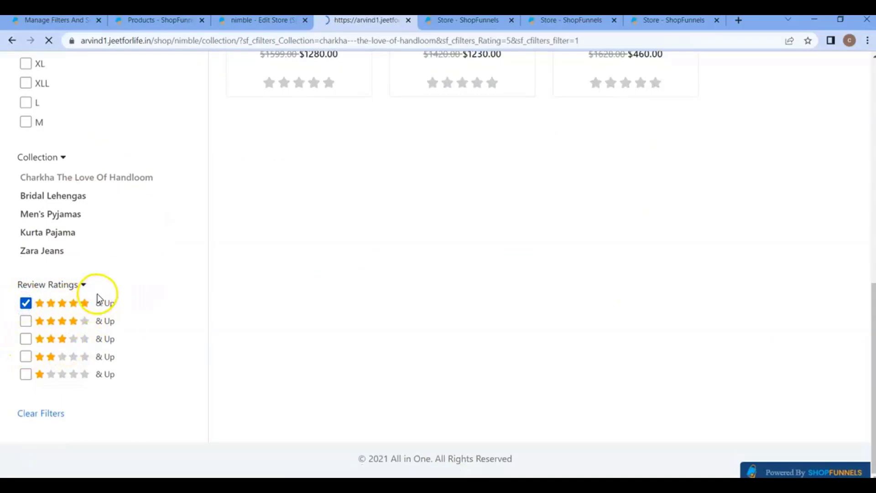
scroll(97, 293, down, 8)
scroll(82, 303, up, 1)
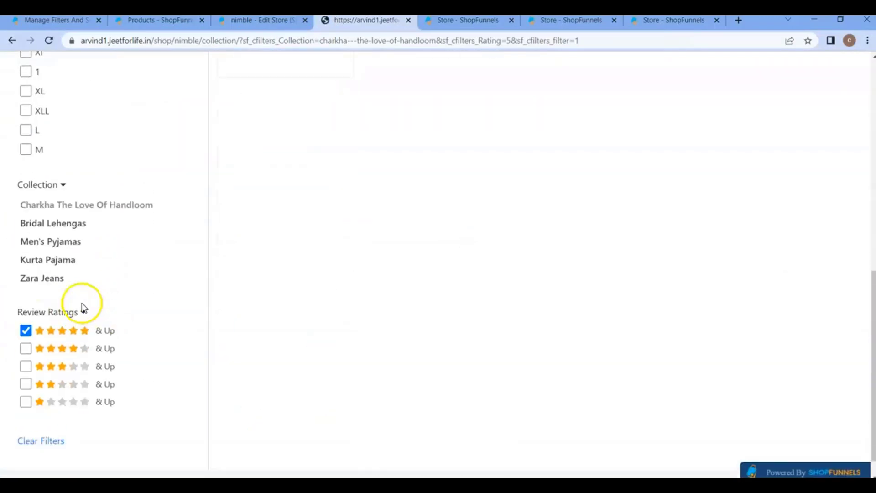
scroll(299, 185, up, 7)
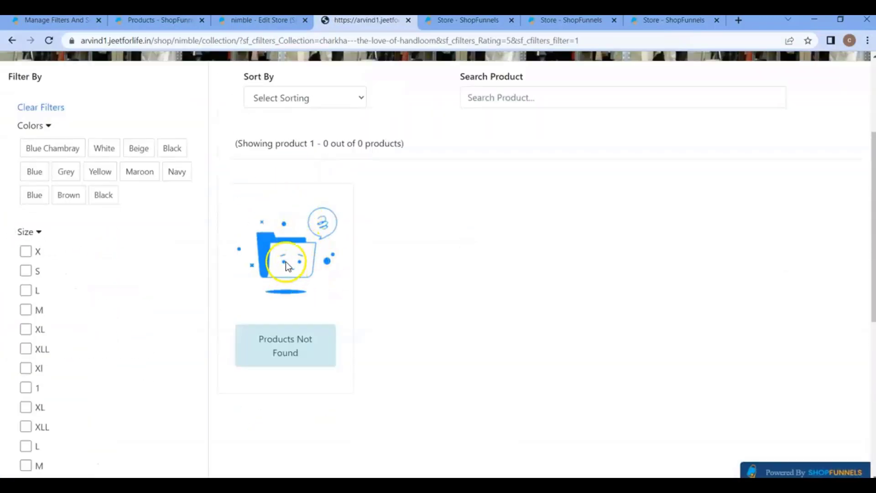
scroll(178, 285, down, 7)
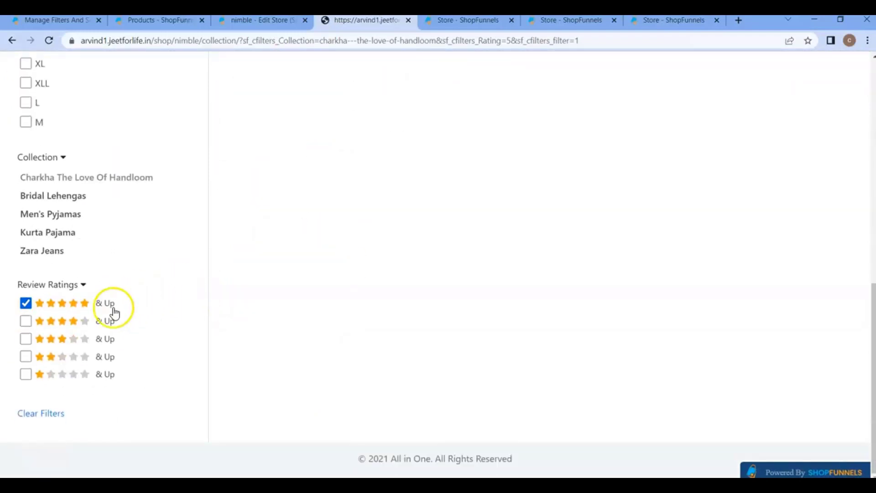
scroll(290, 259, up, 6)
scroll(188, 293, down, 7)
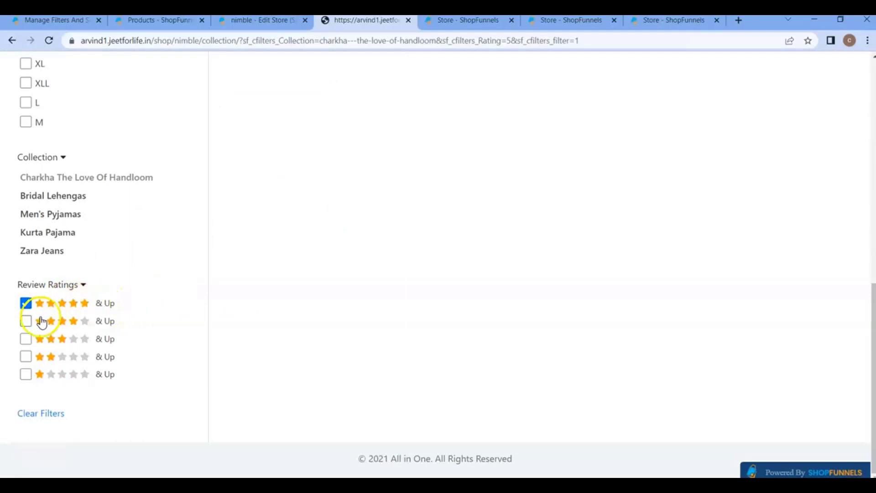
Return to the filter settings, start a new custom filter of type Weight, and open its customization options
click(58, 21)
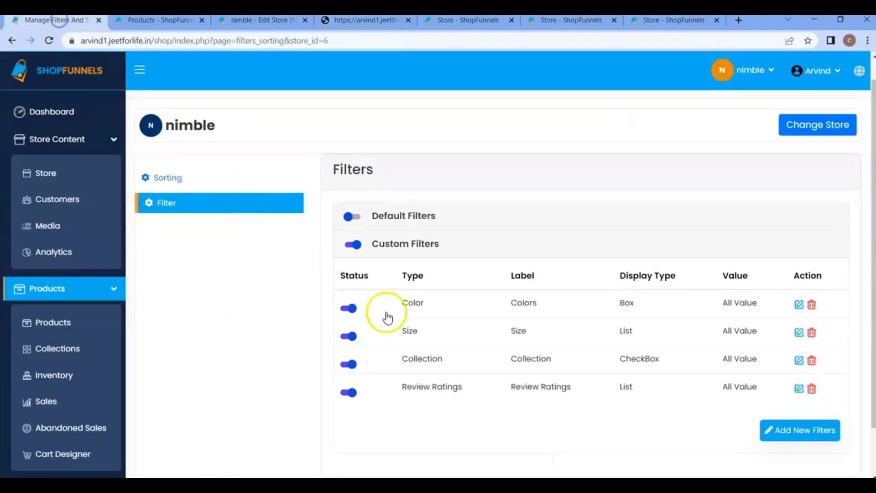
click(817, 441)
click(221, 165)
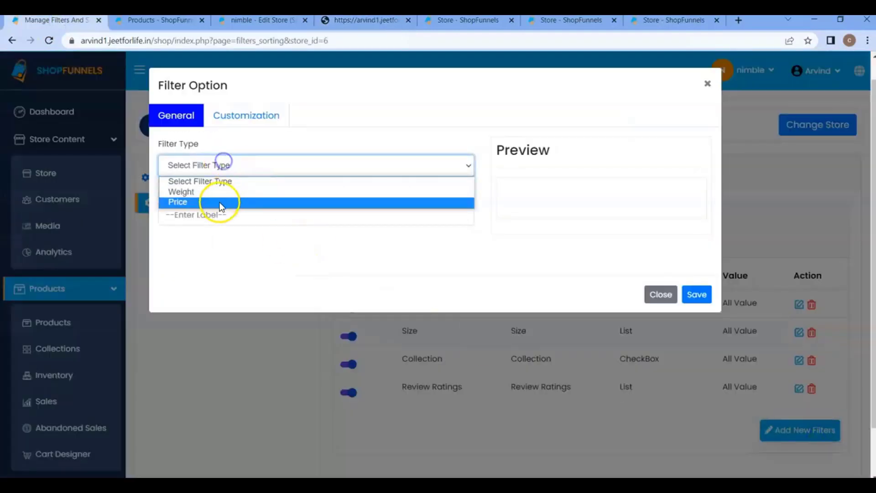
click(201, 194)
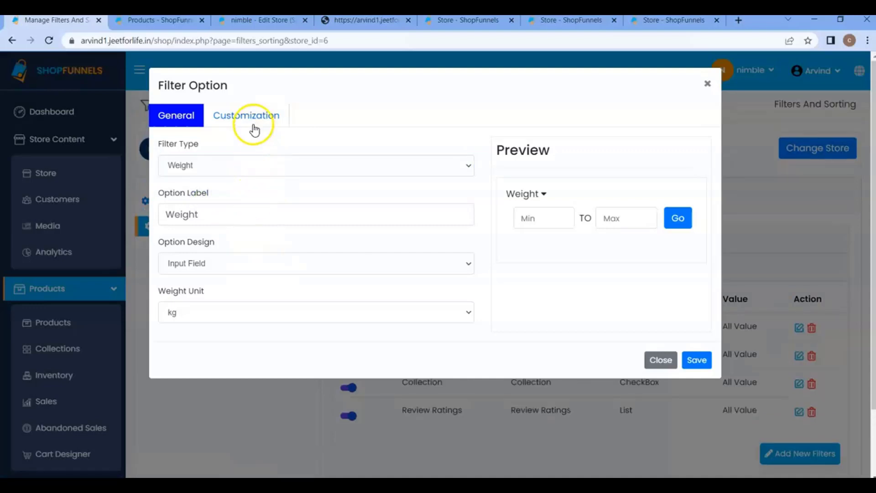
click(250, 120)
scroll(277, 248, up, 1)
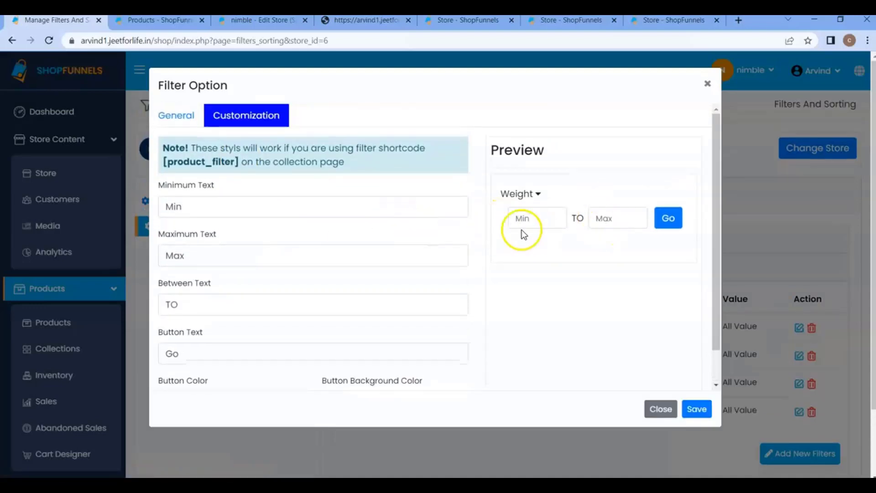
Set the Weight filter's texts to Minimum, Maximum and to, its button text to Submit, and save the filter
click(202, 211)
text(imum)
click(224, 255)
text(imum)
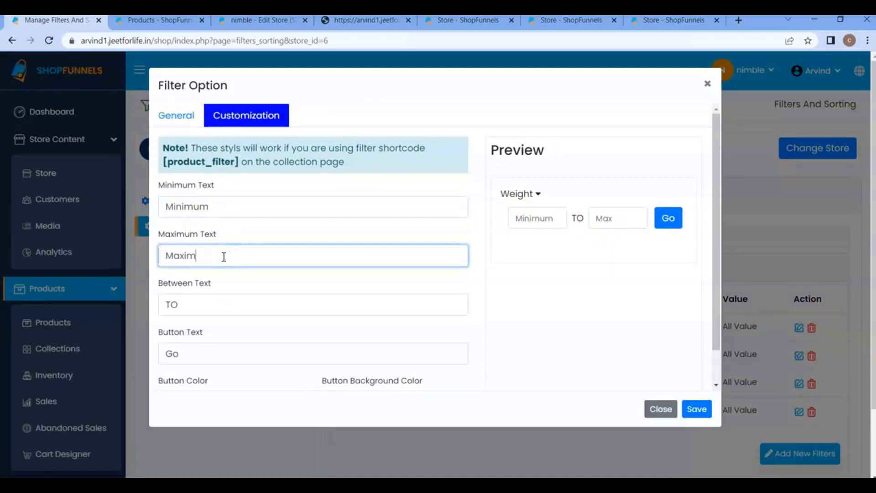
double_click(202, 304)
text(to)
double_click(209, 353)
text(Submit)
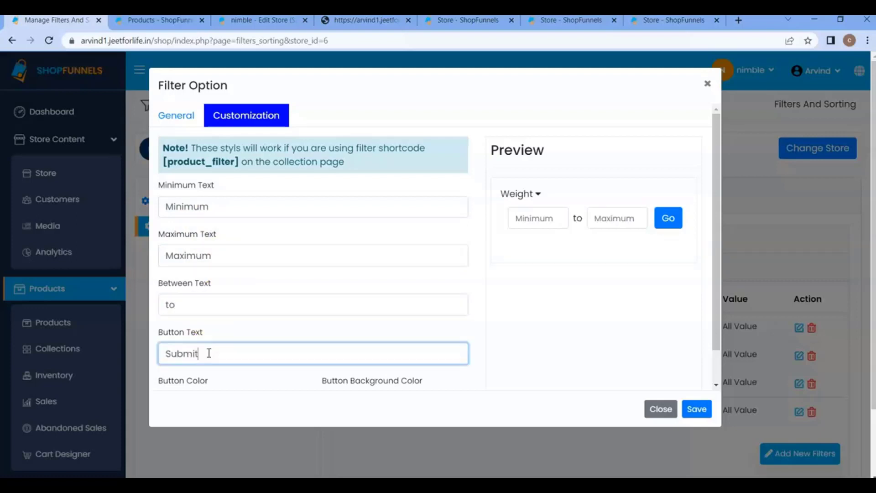
click(298, 337)
scroll(255, 346, down, 1)
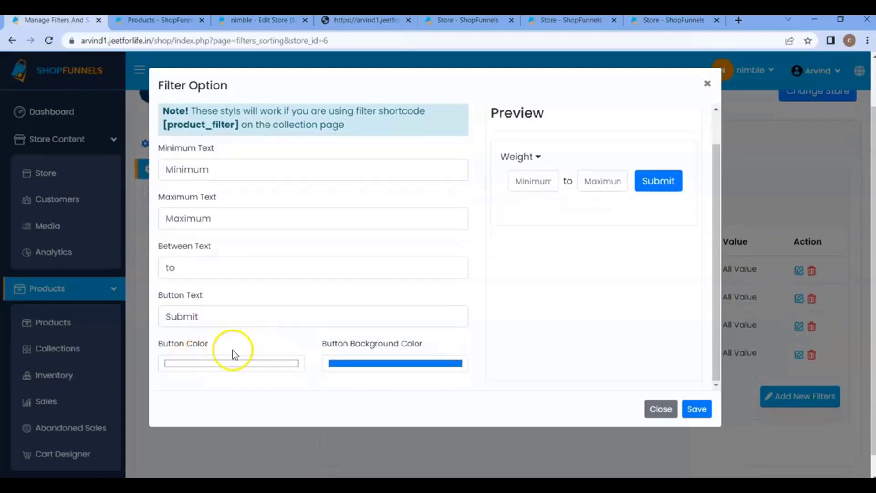
click(693, 409)
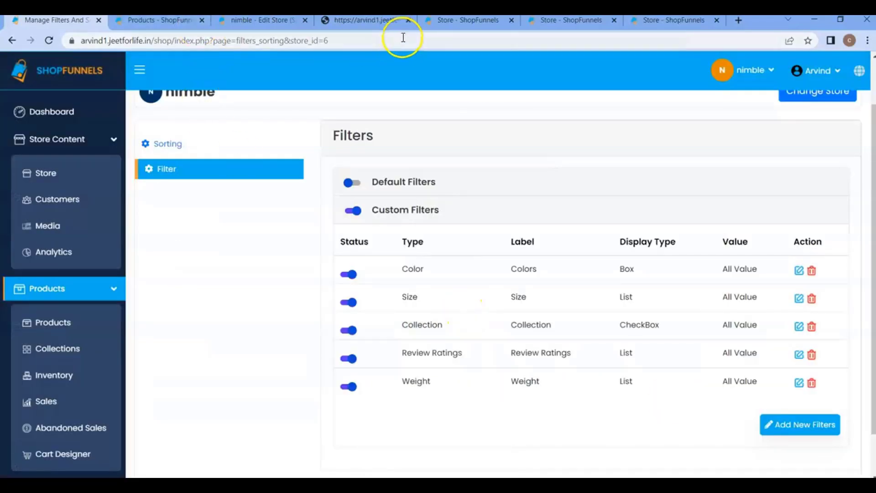
Reload the live collection page without active filters and check the minimum and maximum fields of the Weight filter
click(372, 20)
click(50, 39)
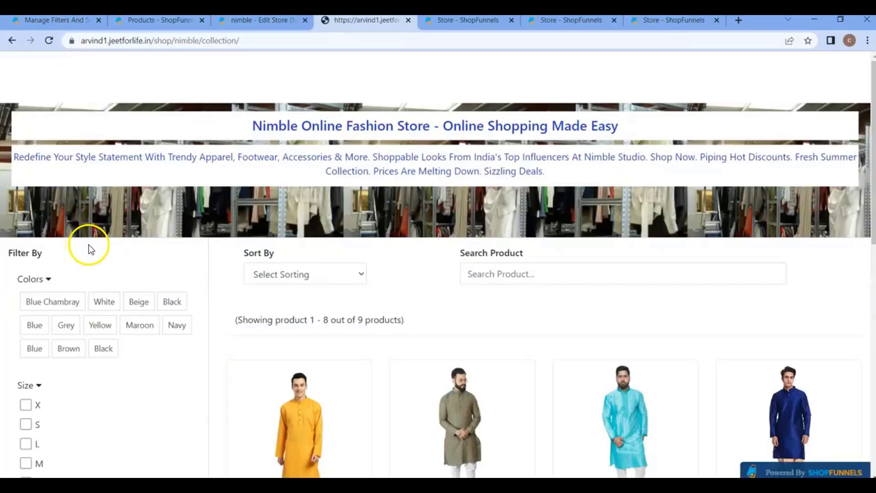
scroll(88, 246, down, 8)
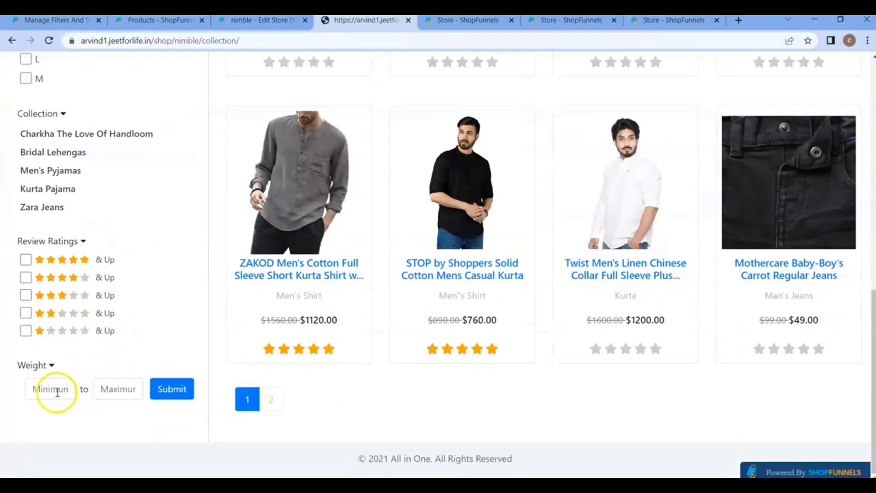
click(53, 388)
click(109, 386)
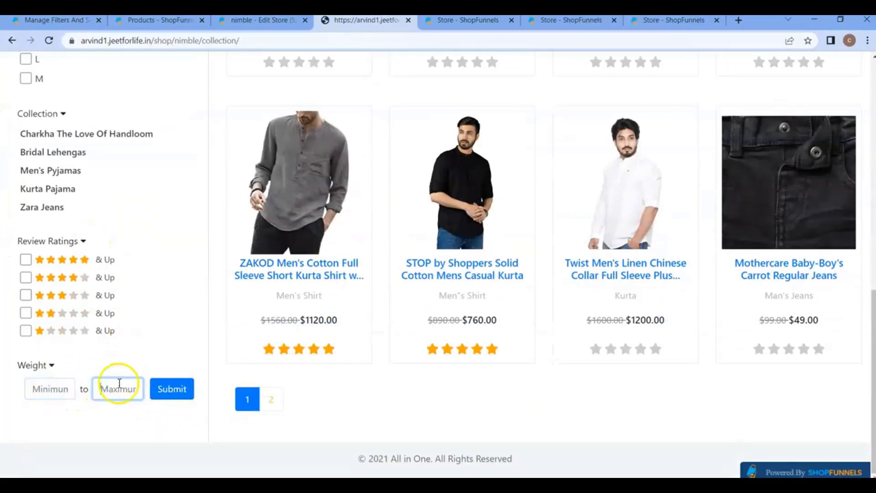
Return to the filter settings and start a new custom filter of type Price with the option design Link
click(64, 20)
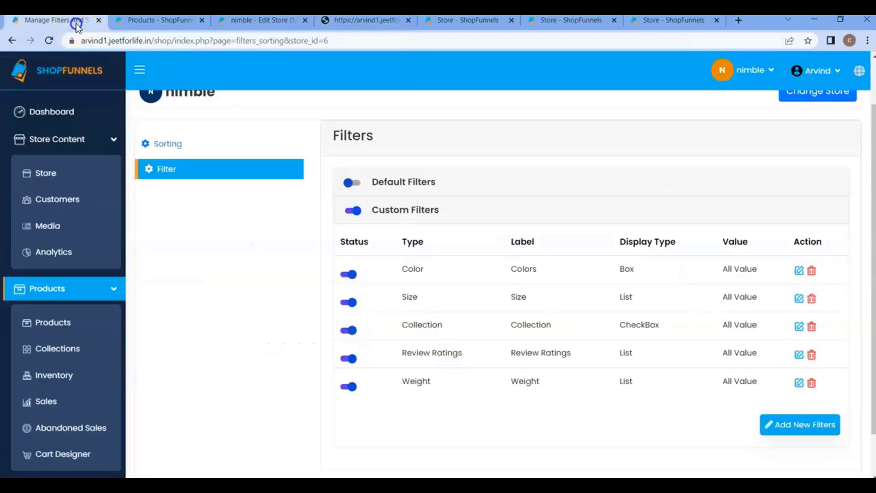
click(784, 422)
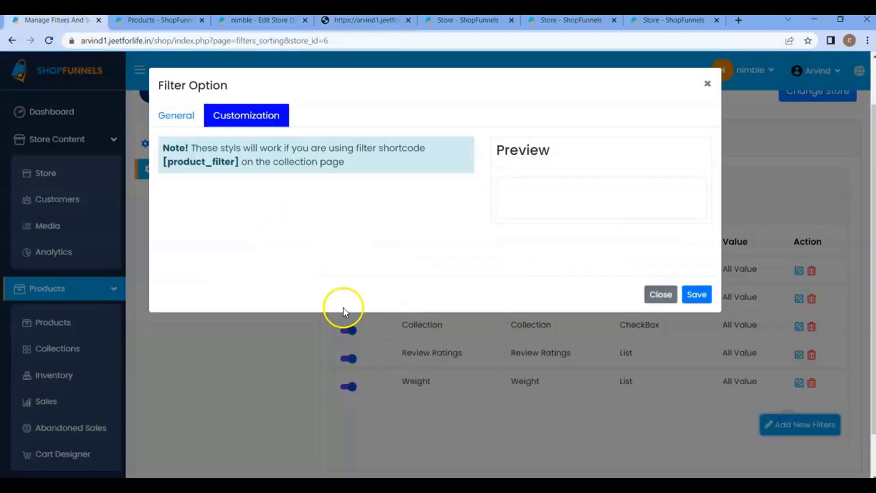
click(181, 120)
click(197, 166)
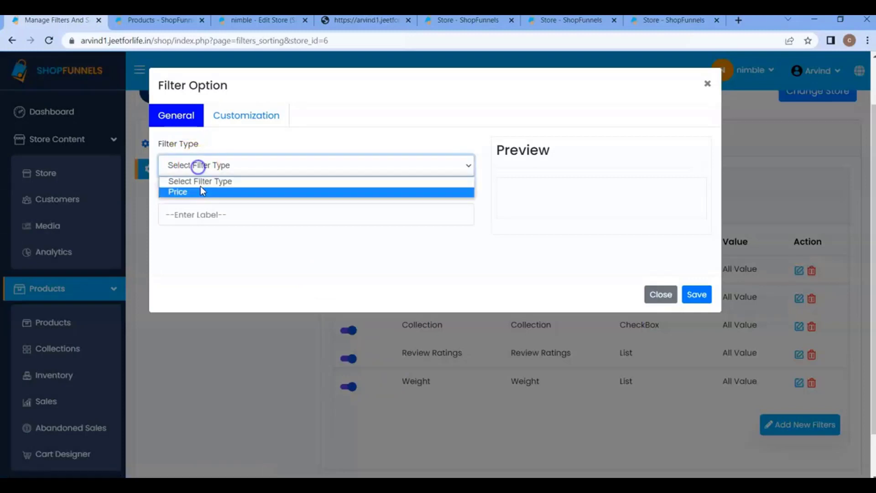
click(201, 188)
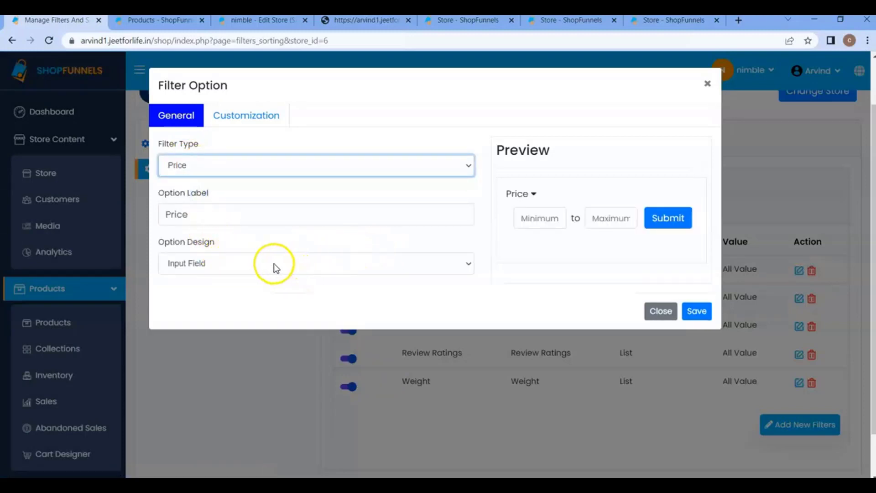
click(254, 265)
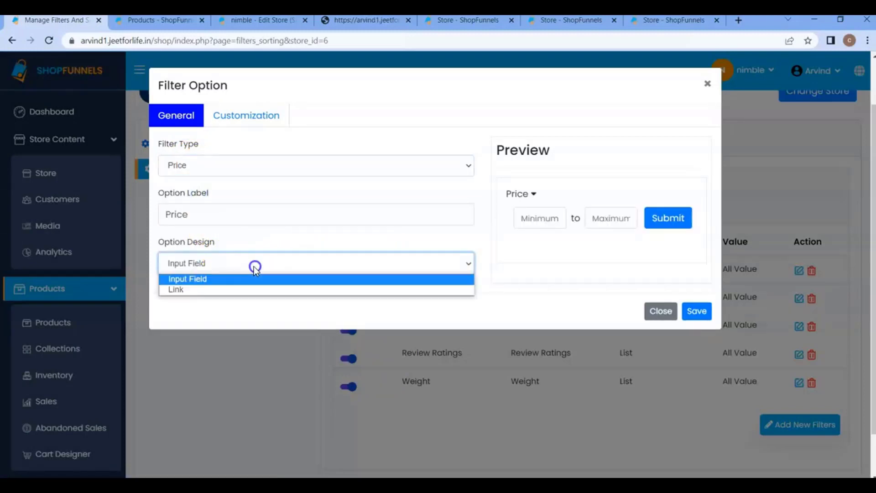
click(222, 290)
scroll(244, 290, down, 1)
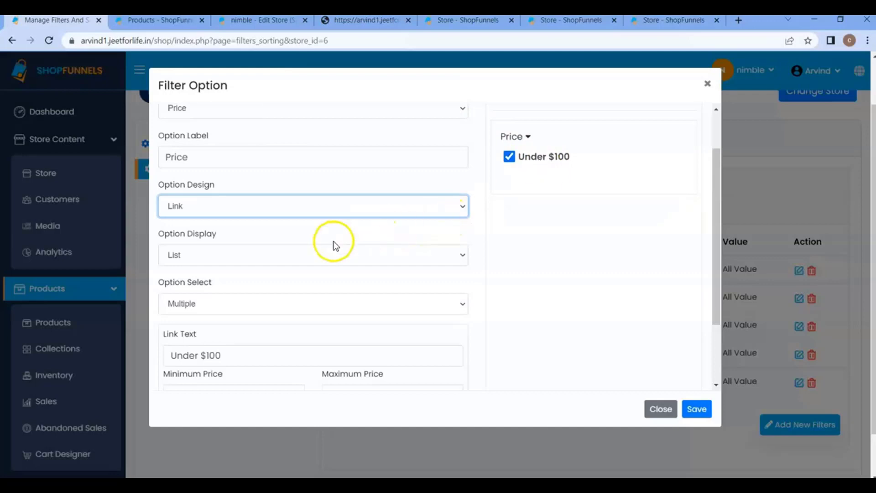
Set the Price filter's first link text to Under $5 and add a second price row
scroll(333, 241, down, 2)
click(229, 268)
key(BackSpace)
key(BackSpace)
key(BackSpace)
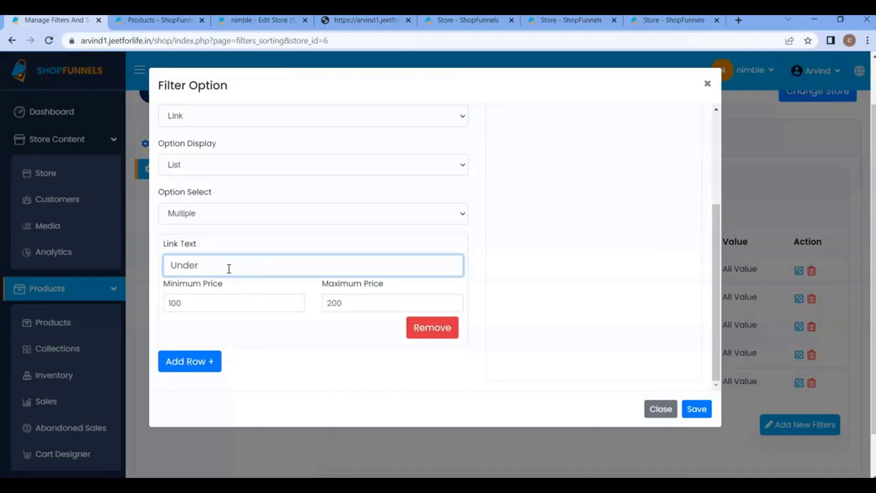
text(5)
scroll(557, 198, up, 3)
scroll(422, 313, down, 3)
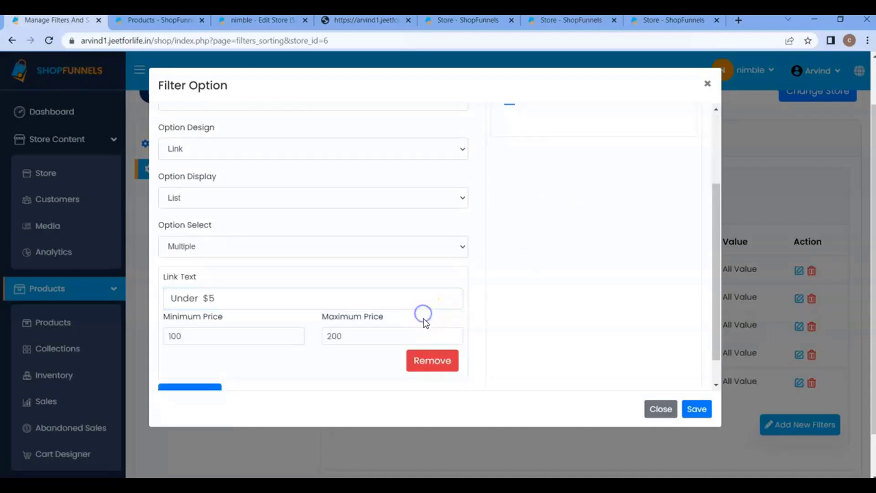
click(190, 304)
click(201, 360)
scroll(219, 287, down, 1)
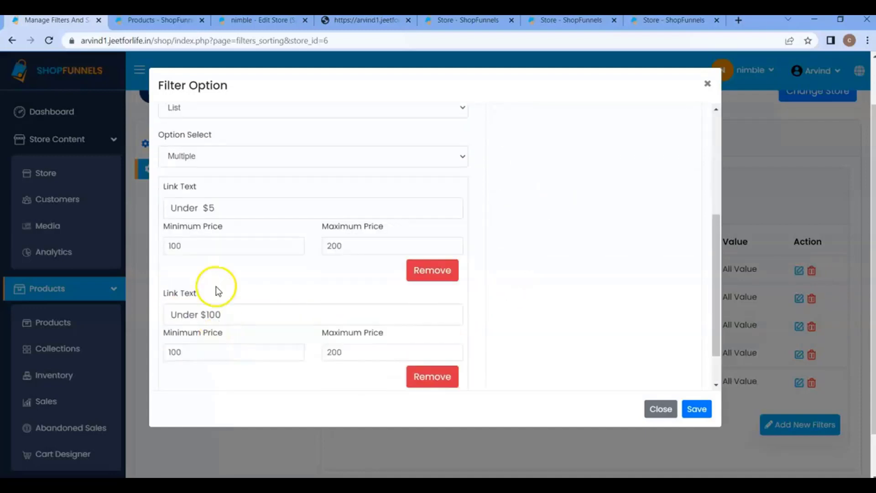
Set the first price row's minimum price to 5 and maximum price to 10
click(190, 240)
key(BackSpace)
key(BackSpace)
key(BackSpace)
text(5)
click(357, 238)
key(BackSpace)
key(BackSpace)
key(BackSpace)
text(10)
Set the second price row's link text to Under $10, its minimum price to 10 and maximum price to 20
click(250, 309)
key(BackSpace)
click(205, 349)
key(BackSpace)
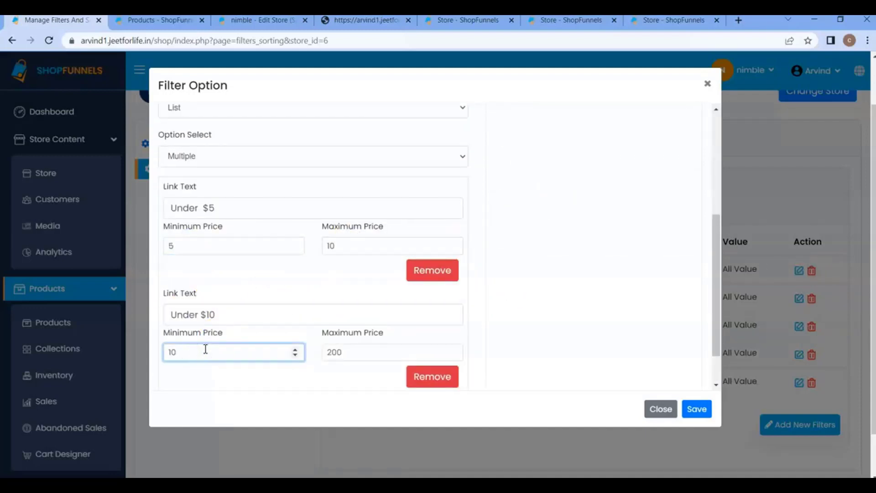
click(360, 350)
key(BackSpace)
Add a third price row with the link text Under $20 and a minimum price of 20
click(214, 365)
click(226, 315)
key(BackSpace)
key(BackSpace)
key(BackSpace)
text(20)
click(219, 350)
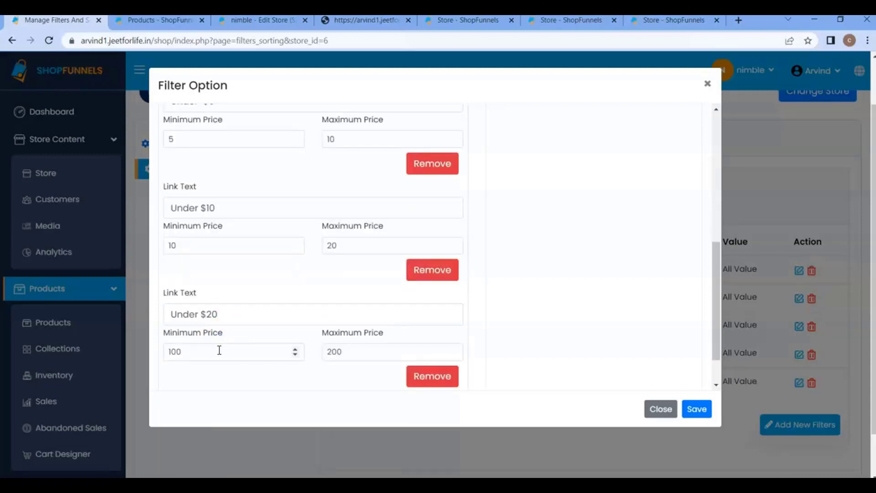
key(BackSpace)
key(BackSpace)
key(BackSpace)
text(20)
Change the third price row's link text to Under $30 and its maximum price to 30
click(231, 314)
text(30)
click(215, 354)
click(354, 352)
text(30)
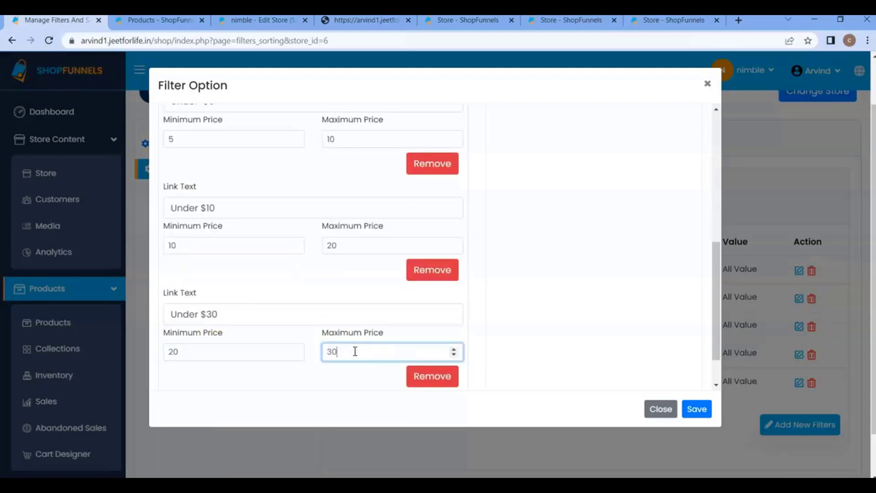
Relabel the second price row Under $20 with minimum 10, and the first row Under $10 with minimum 1
click(239, 209)
key(BackSpace)
key(BackSpace)
text(20)
click(241, 239)
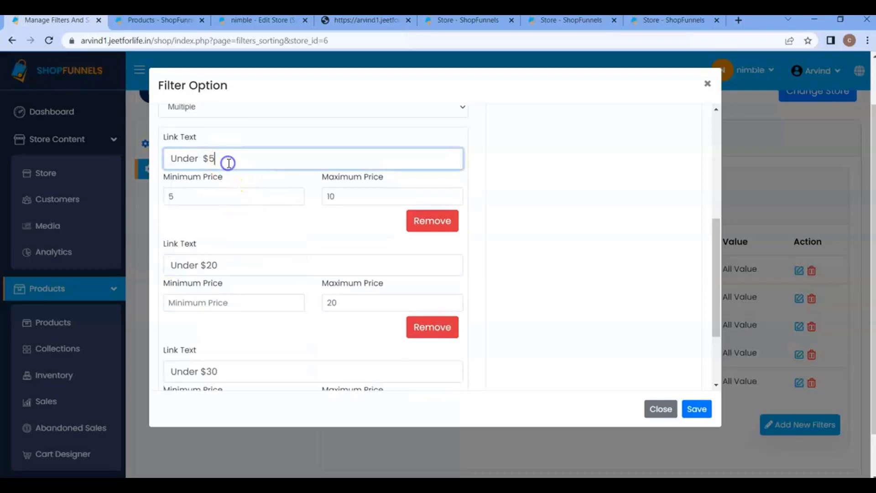
click(215, 196)
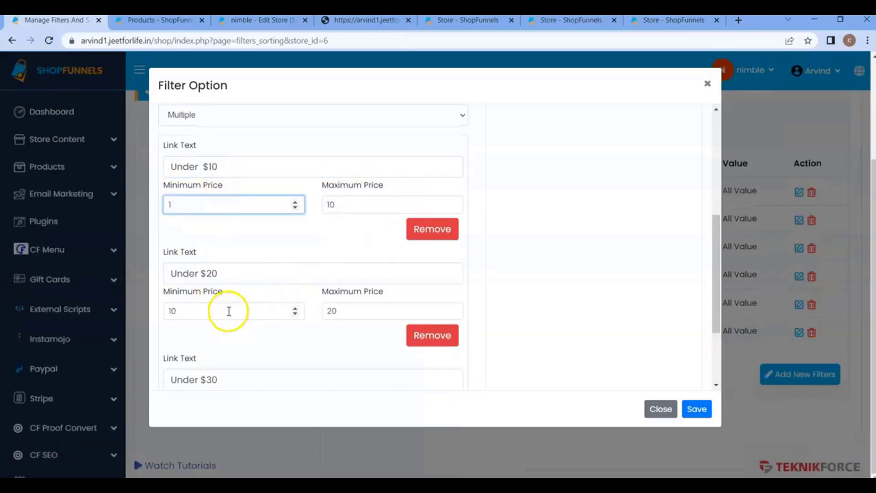
Save the Price filter and reload the live collection page to check its price links
click(228, 311)
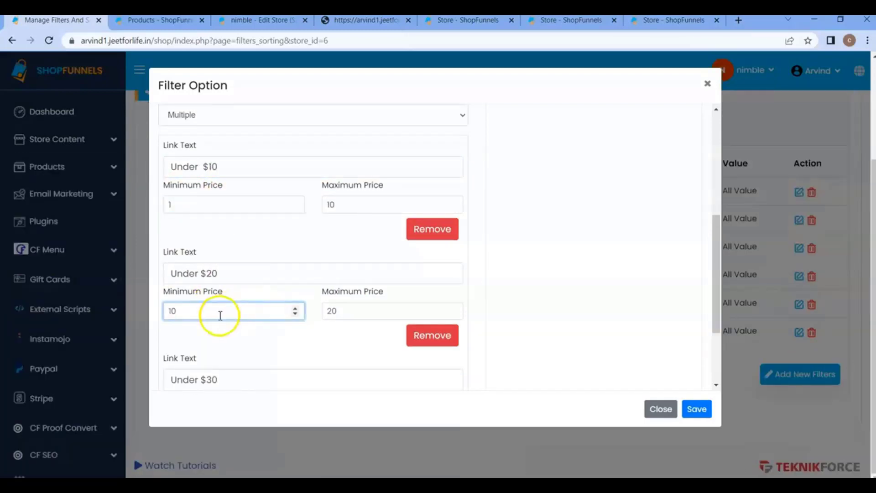
scroll(297, 328, down, 3)
click(228, 306)
scroll(344, 311, up, 1)
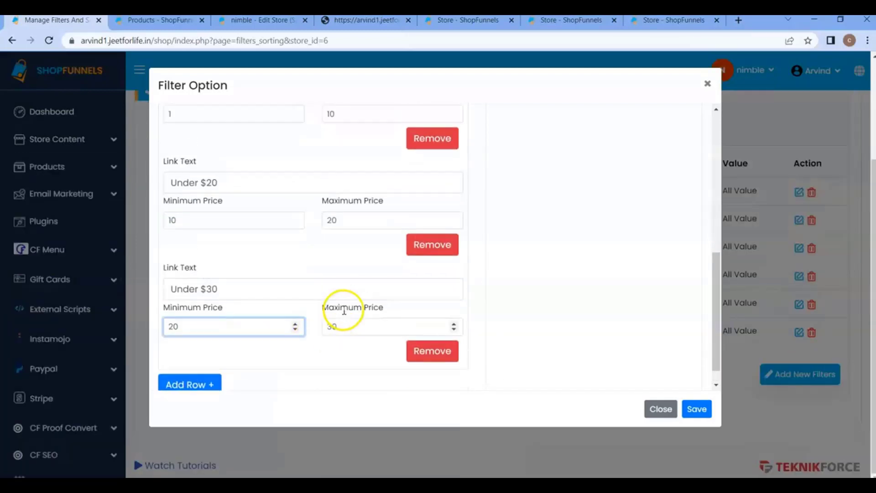
scroll(346, 301, up, 5)
click(699, 413)
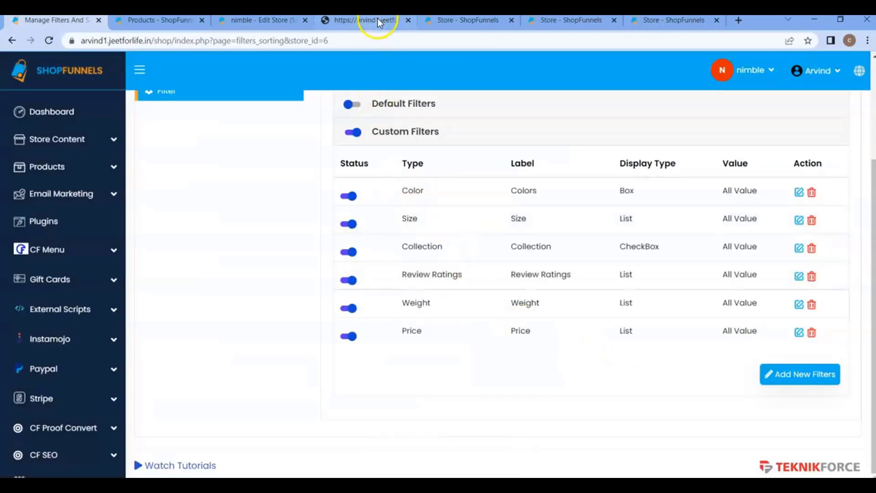
click(377, 19)
click(49, 41)
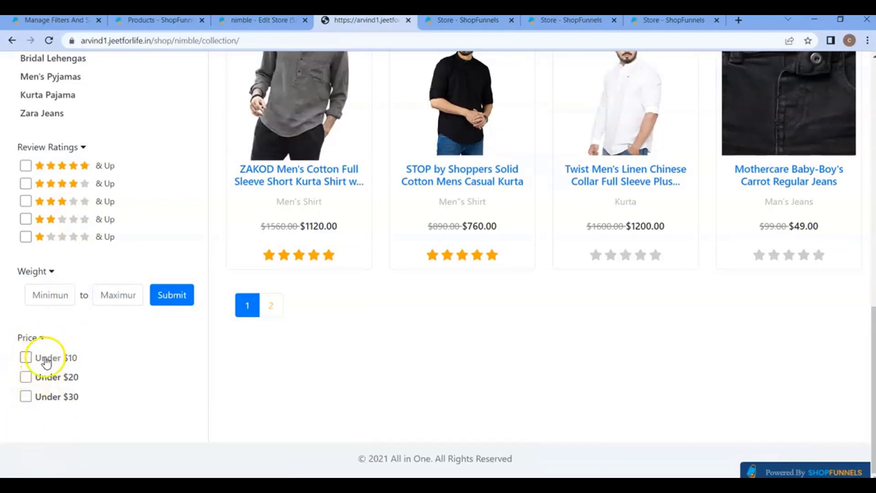
Change the Price filter's option display to CheckBox List, save it, and reload the live collection page
click(205, 289)
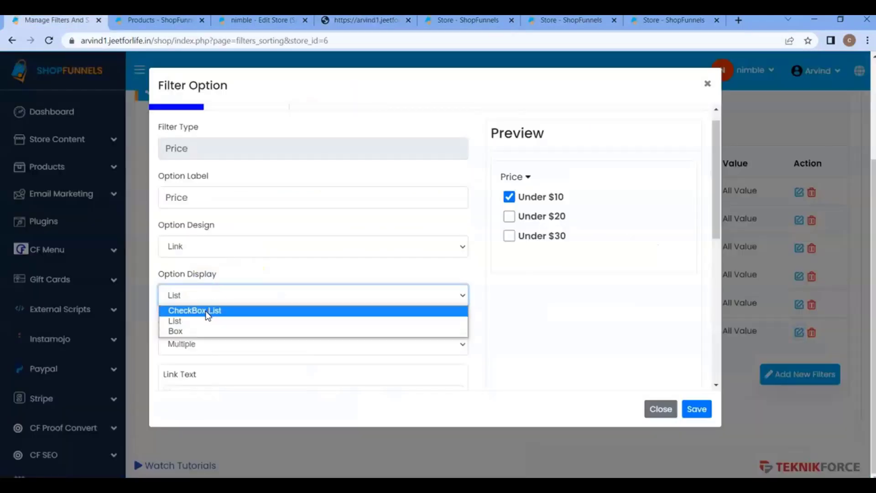
click(208, 312)
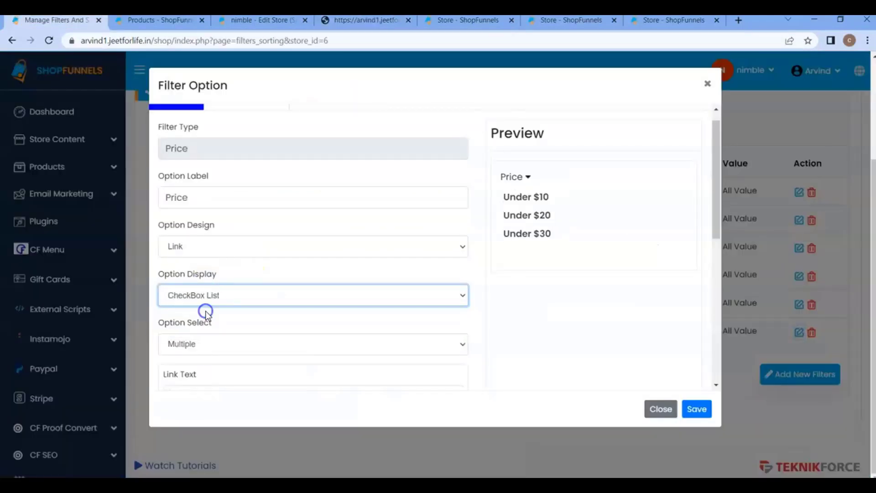
click(307, 290)
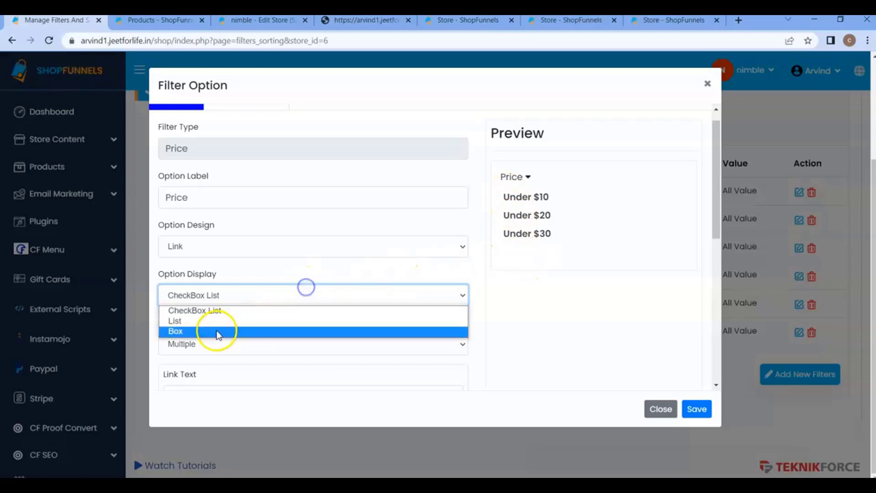
click(219, 333)
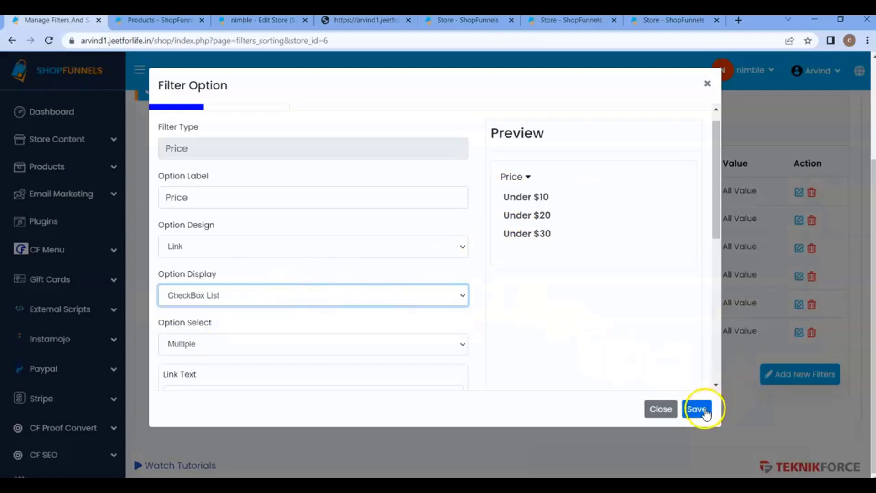
click(704, 410)
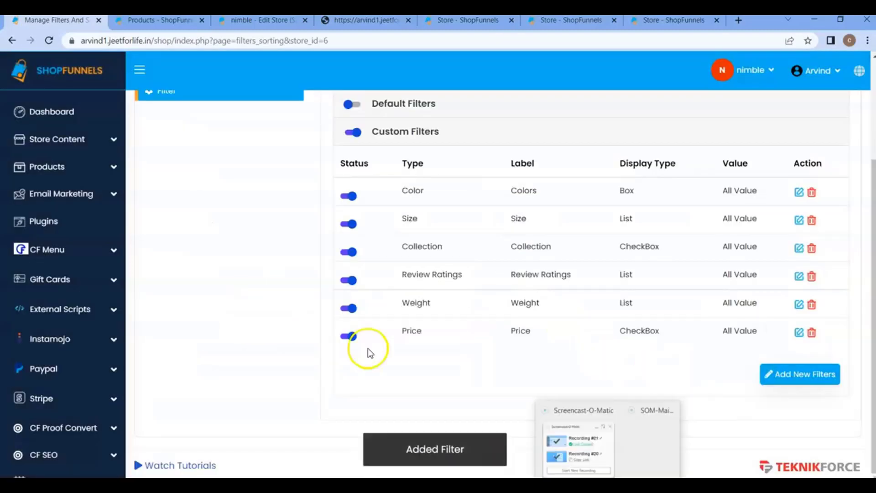
click(354, 19)
click(49, 43)
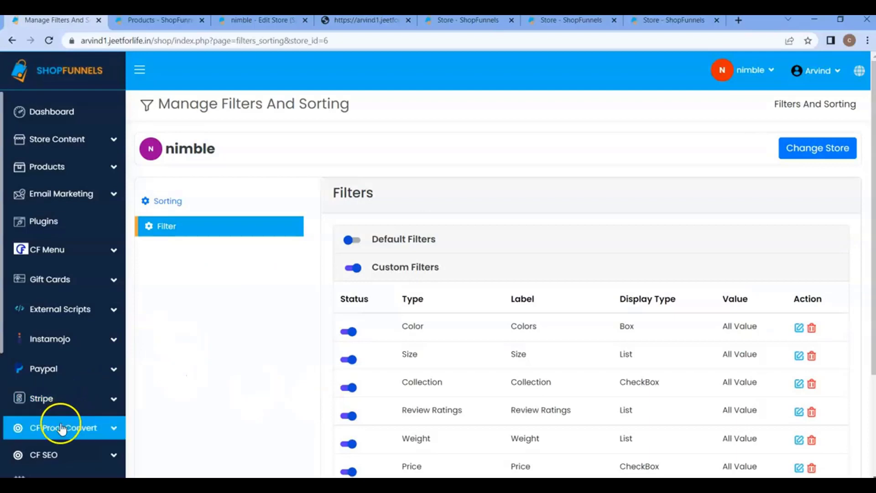
Return to the filter settings, review the Color filter's customization options and preview, and close them
scroll(520, 283, down, 3)
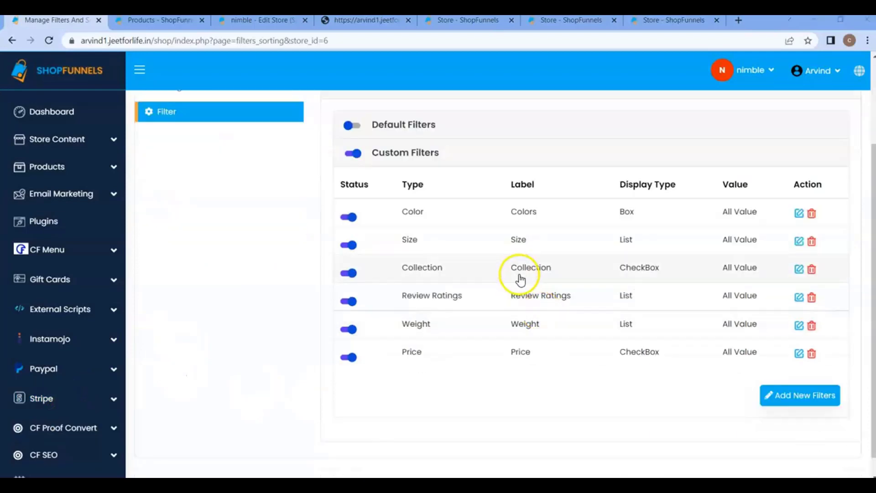
click(798, 215)
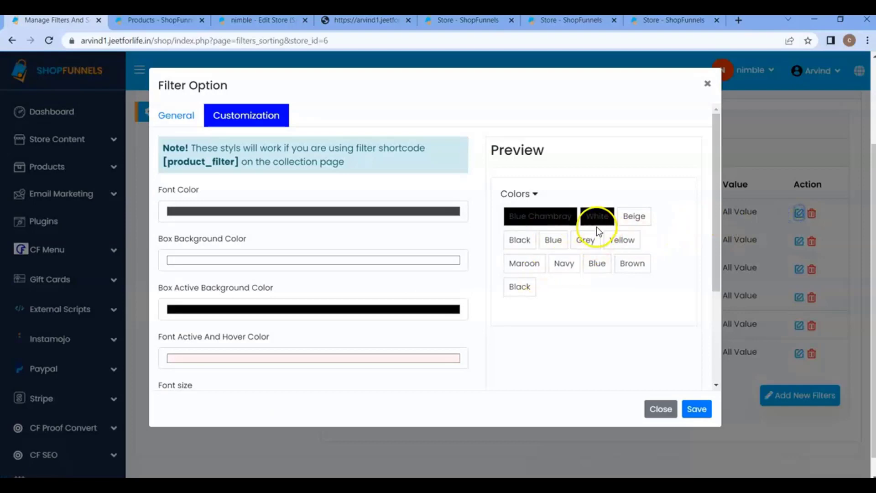
click(707, 84)
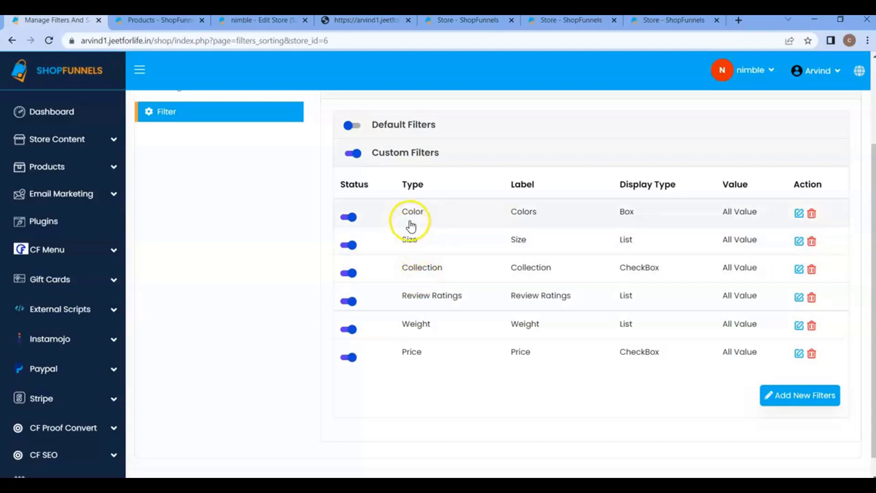
Open the store's product collections in a new tab and review the list of collections
click(62, 171)
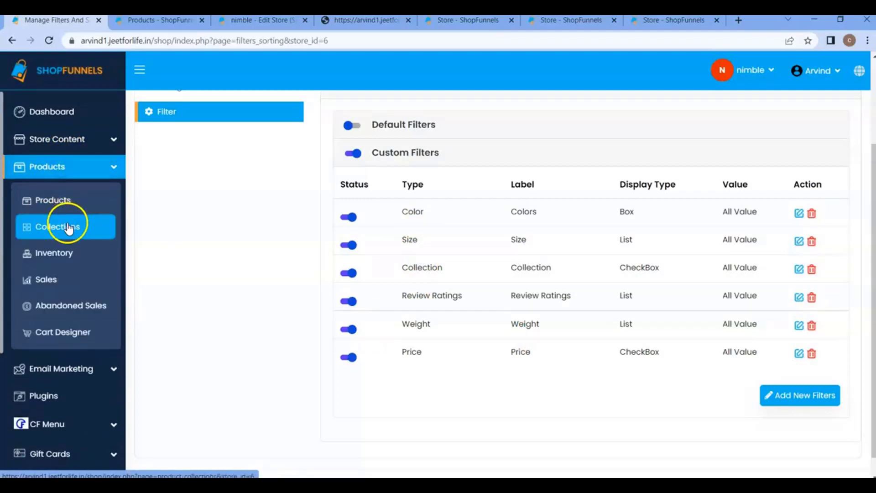
right_click(69, 226)
click(86, 234)
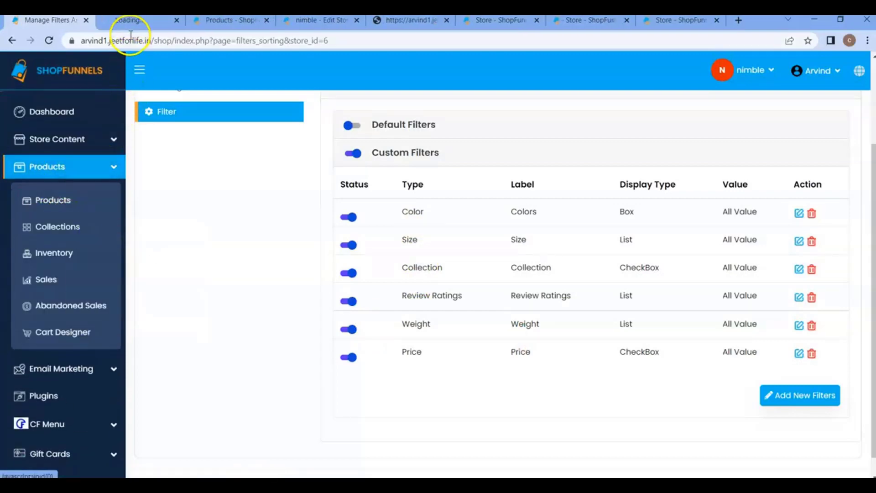
click(127, 21)
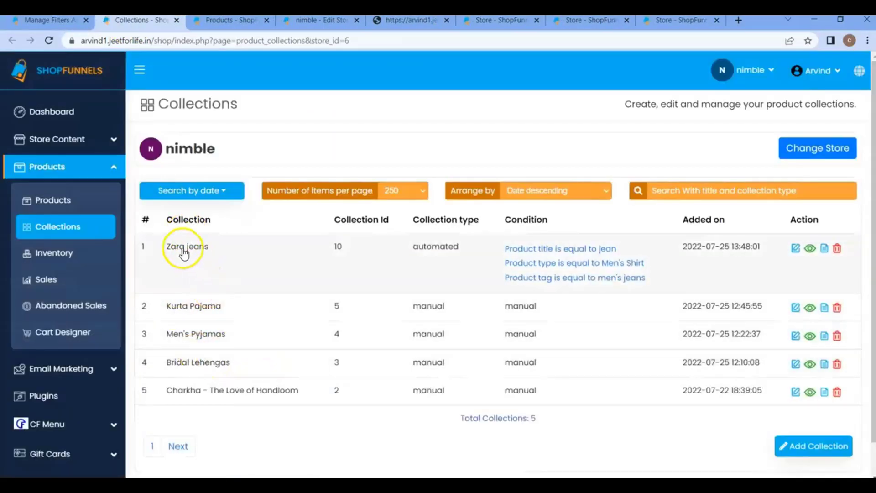
Return to the filter settings, check the collections in the Collection filter's preview, and close the filter
click(59, 21)
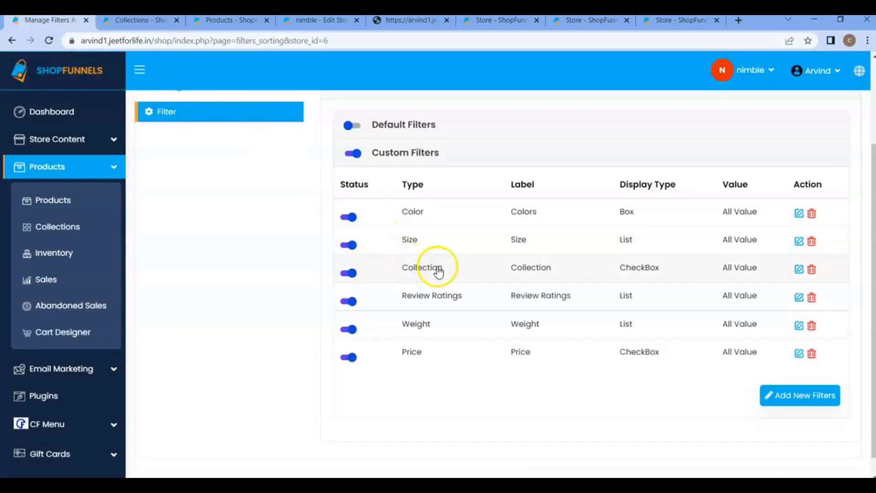
click(799, 270)
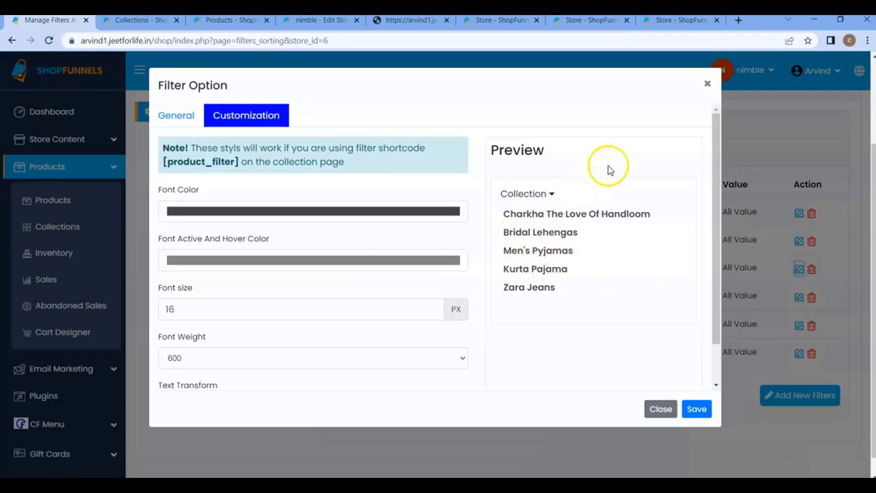
click(698, 94)
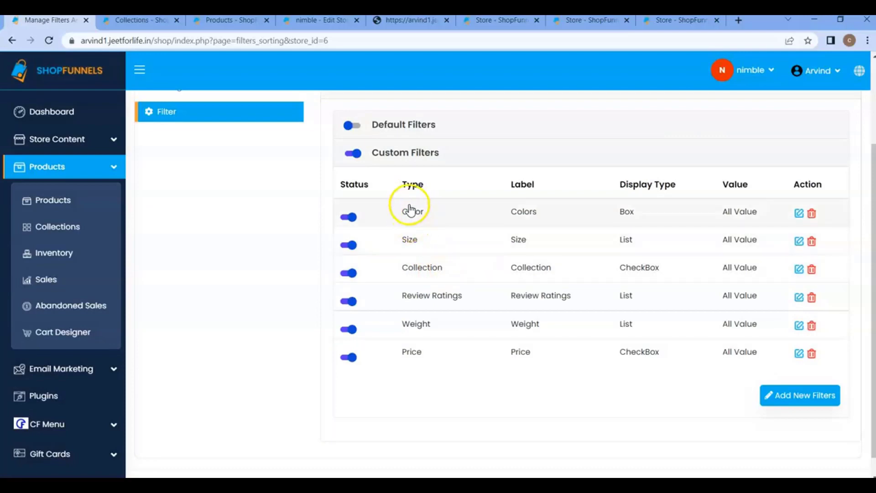
Open the products list in a new tab and open the Ben Martin Men's Denim Slim Fit Strechable Jeans product for editing
right_click(49, 202)
click(73, 204)
click(319, 20)
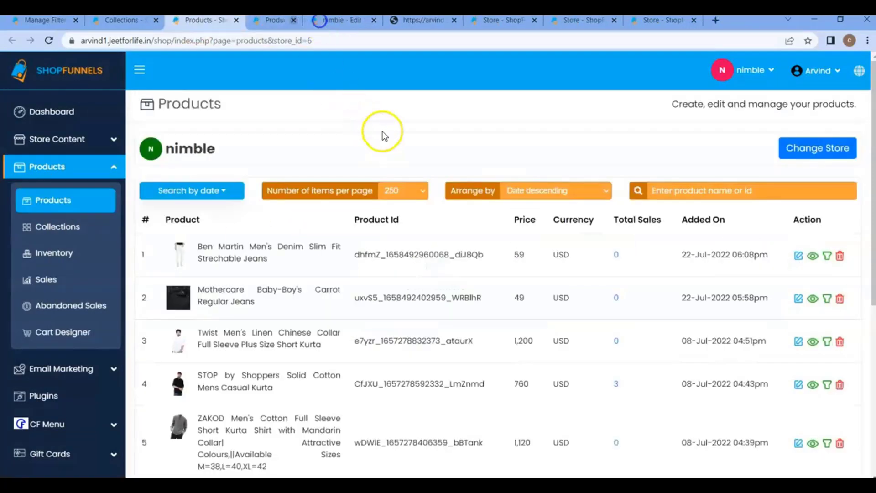
click(799, 258)
Examine the colors and sizes in the variants table of the jeans product
scroll(575, 344, down, 3)
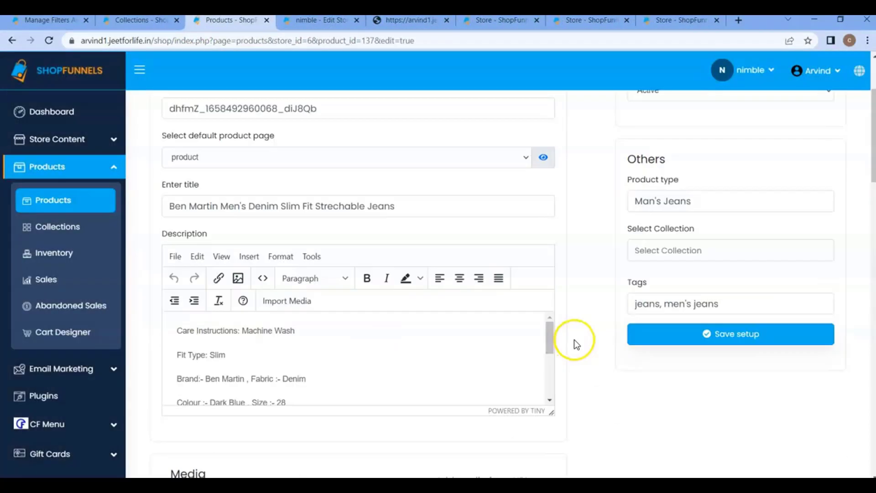
scroll(576, 344, down, 10)
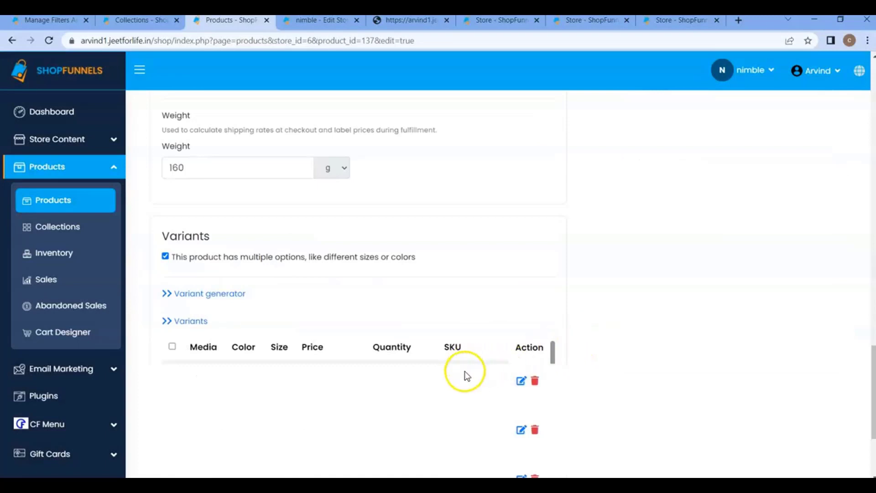
scroll(455, 398, down, 3)
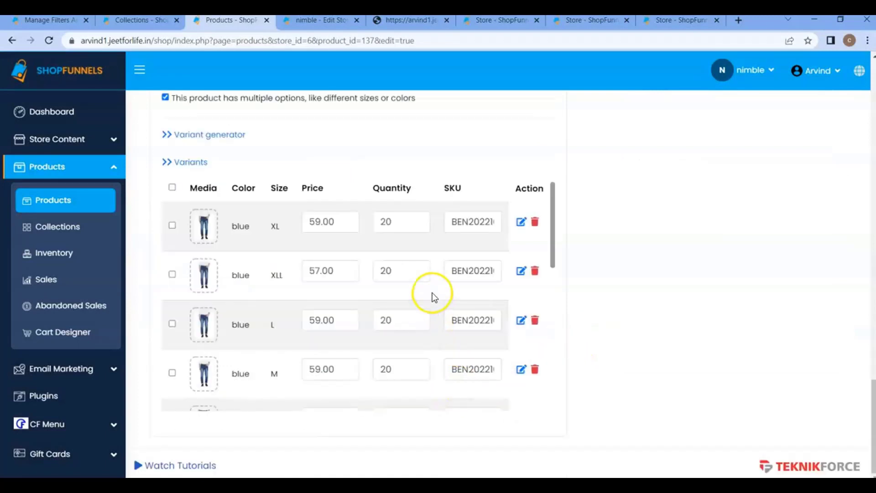
scroll(364, 278, down, 1)
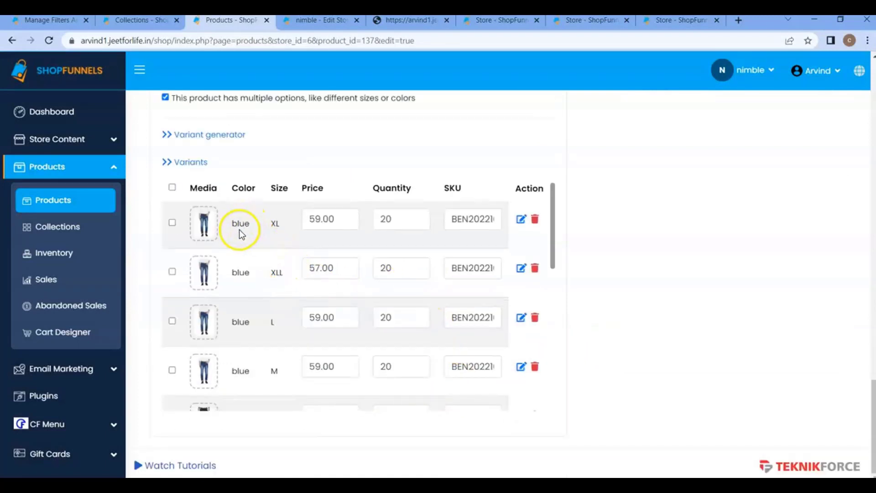
scroll(239, 229, down, 3)
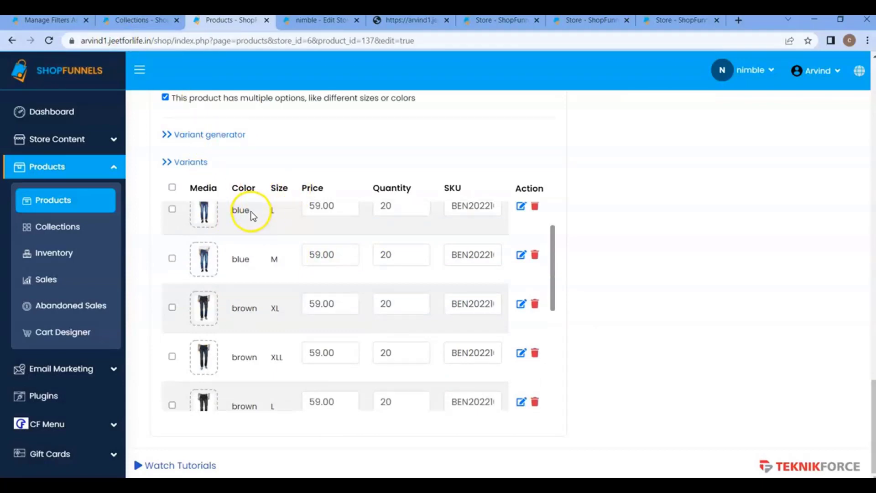
Check the custom filter types in the filter settings and return to the Variants section of the jeans product
click(53, 20)
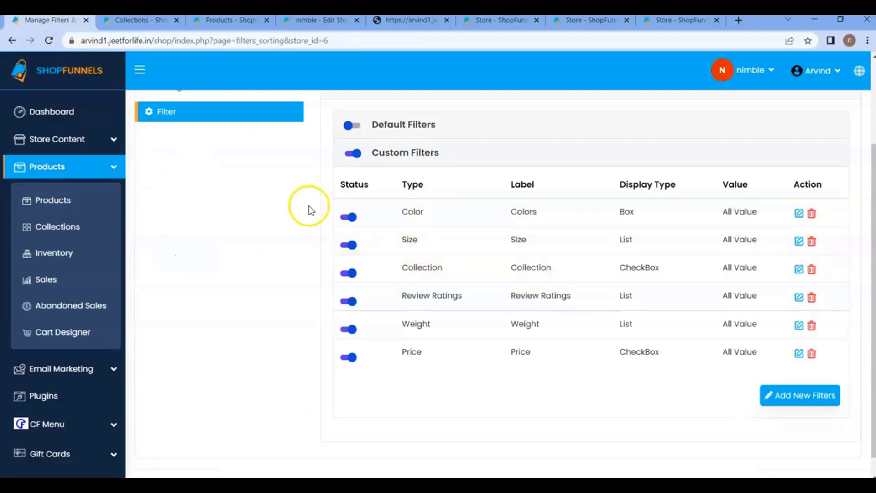
click(212, 20)
scroll(254, 137, up, 2)
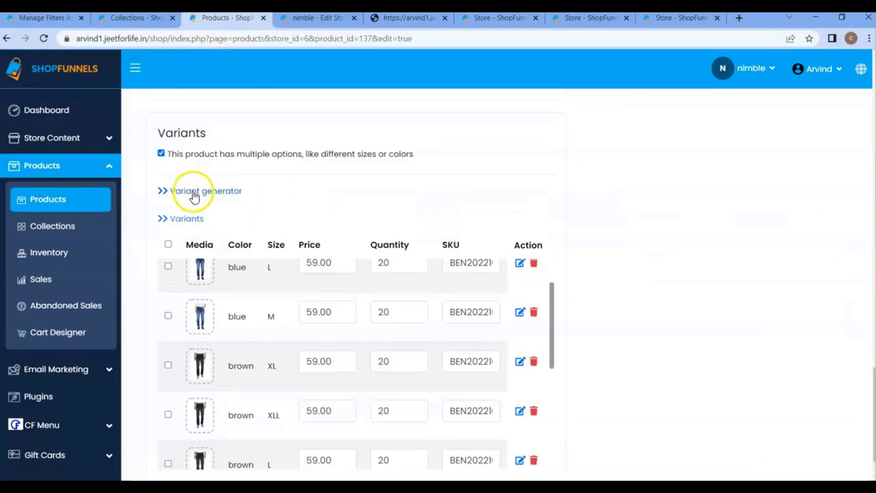
Check the jeans product's options in the variant generator and start creating a new product
click(195, 189)
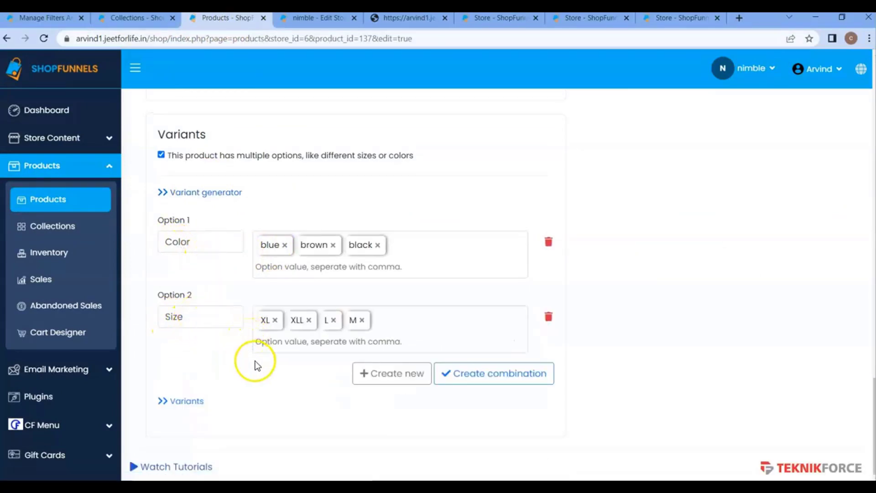
click(107, 206)
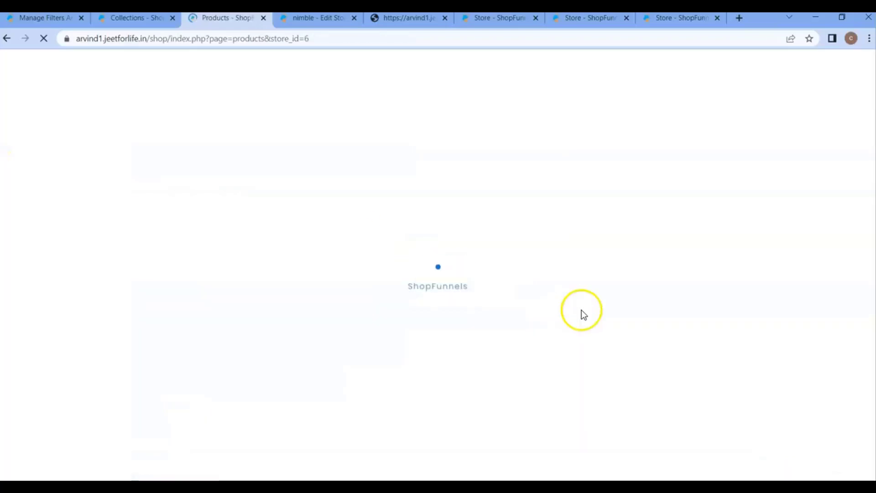
scroll(688, 308, down, 5)
click(802, 410)
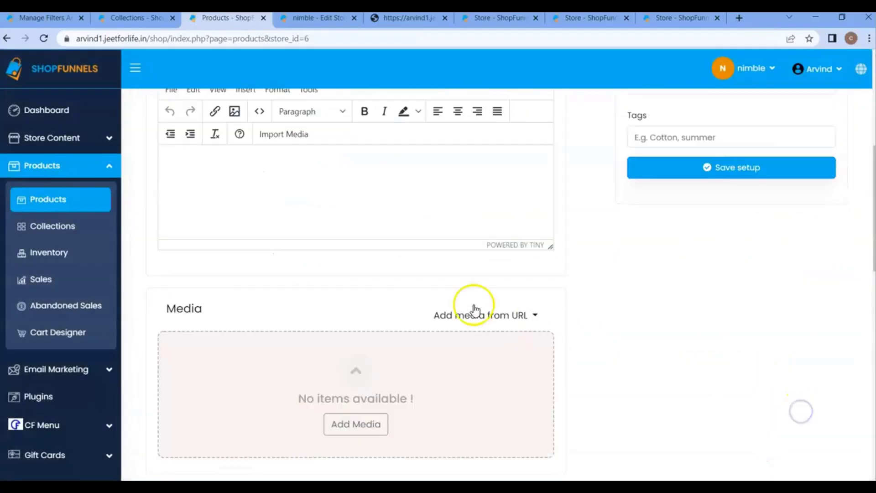
Enter "test five prodct" as the title of the new product
scroll(377, 246, up, 7)
click(217, 337)
text(test five pro)
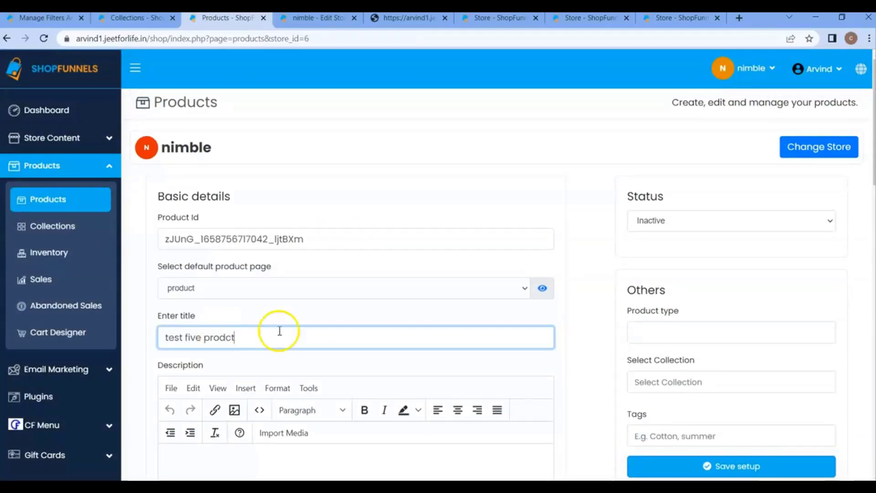
text(dct)
Enable multiple options for the new product and define a Material option with the value cotton
scroll(499, 385, down, 10)
scroll(182, 274, down, 3)
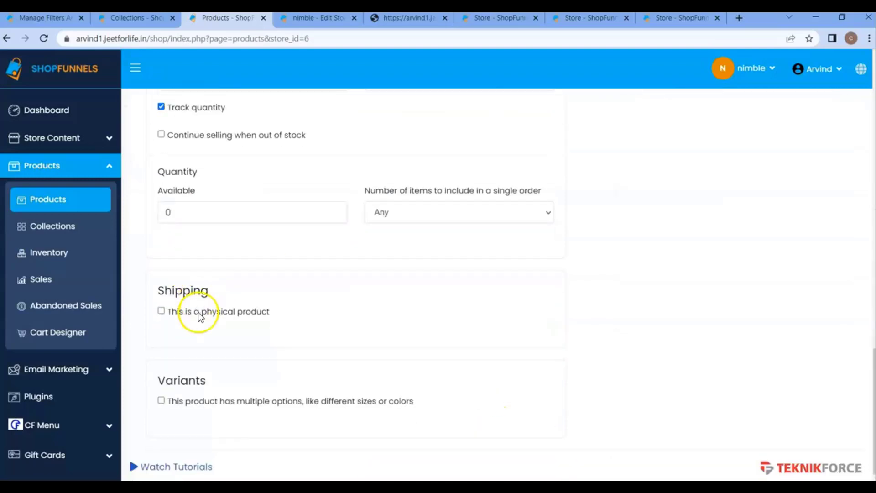
click(161, 400)
scroll(197, 337, down, 3)
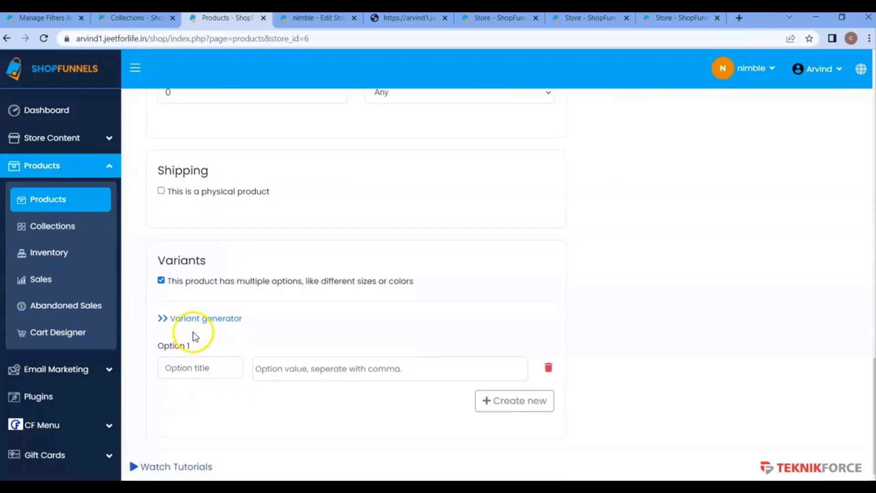
click(193, 358)
scroll(219, 417, down, 1)
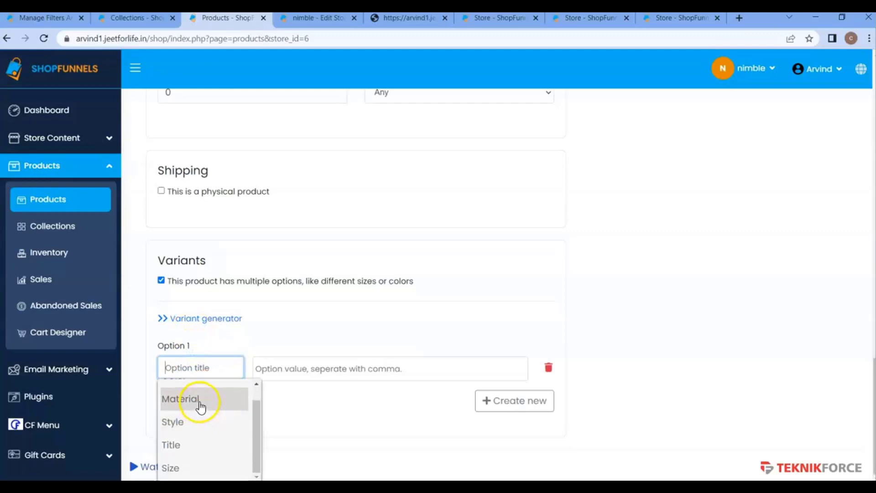
click(198, 401)
click(278, 401)
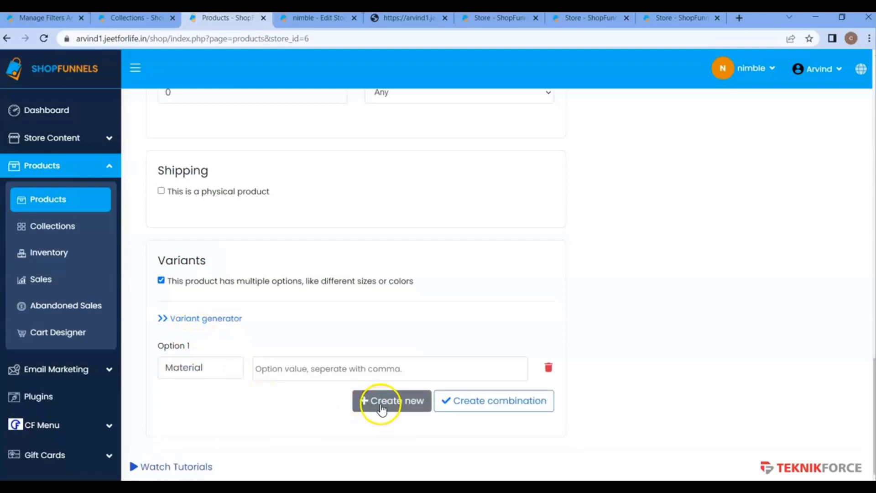
click(321, 369)
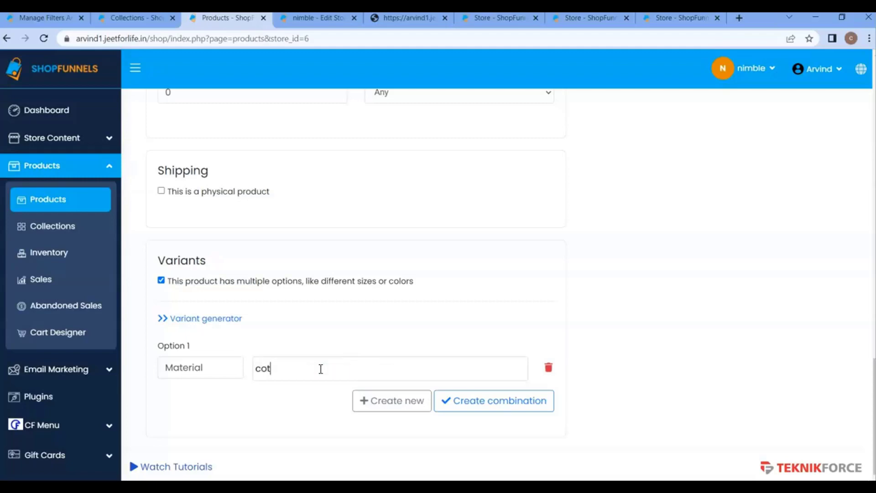
text(cotton)
key(Return)
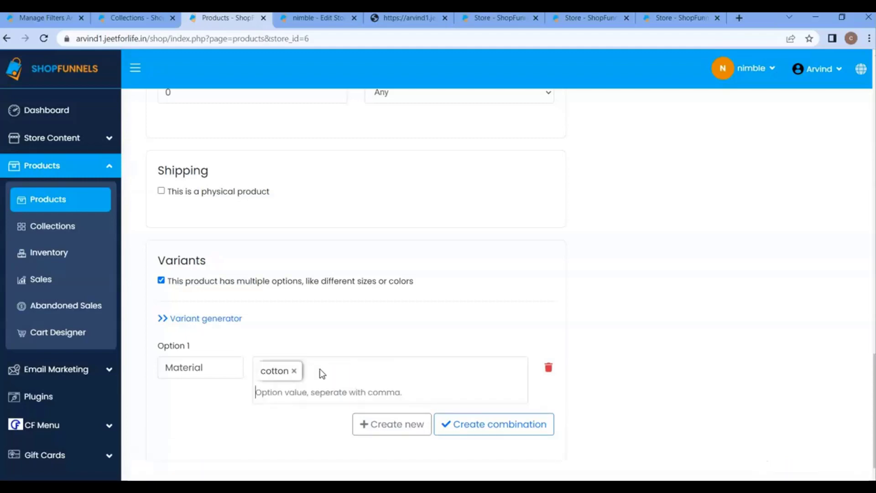
Add a second variant option, Style, with the values indian, western and arebic
click(385, 431)
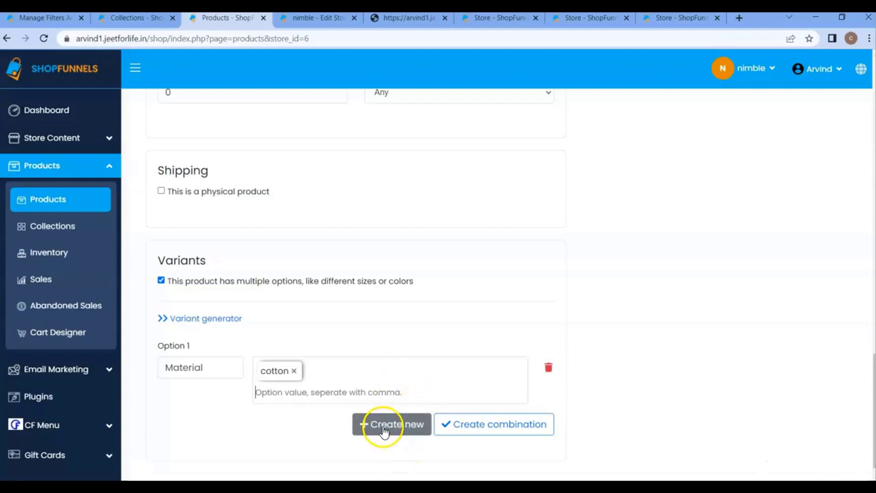
scroll(319, 406, down, 2)
click(219, 374)
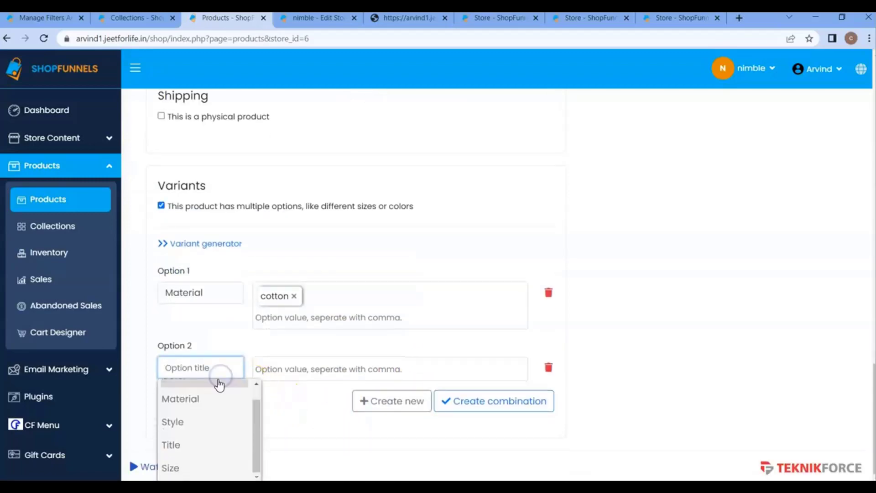
click(192, 426)
click(293, 371)
text(india)
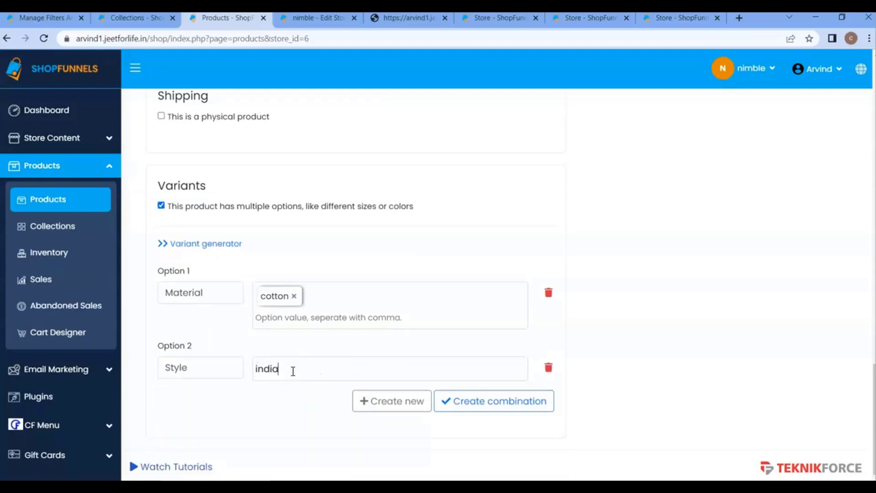
text(n,western,a)
text(rebi)
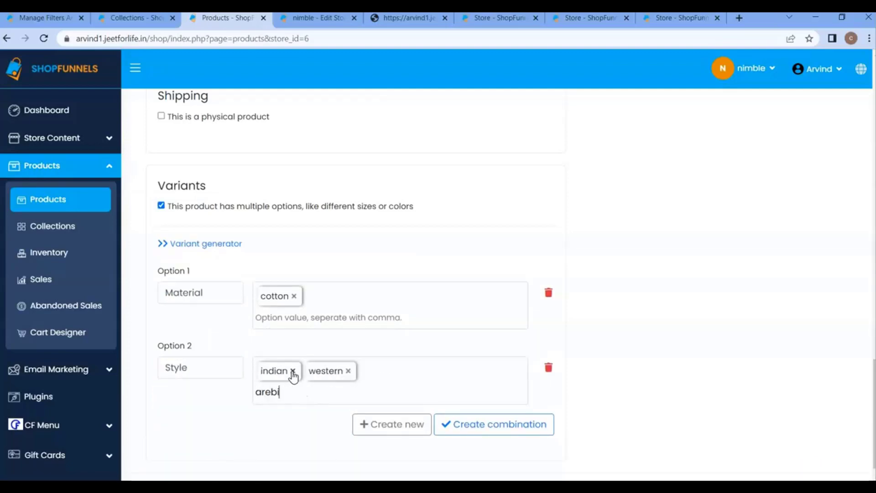
text(c,)
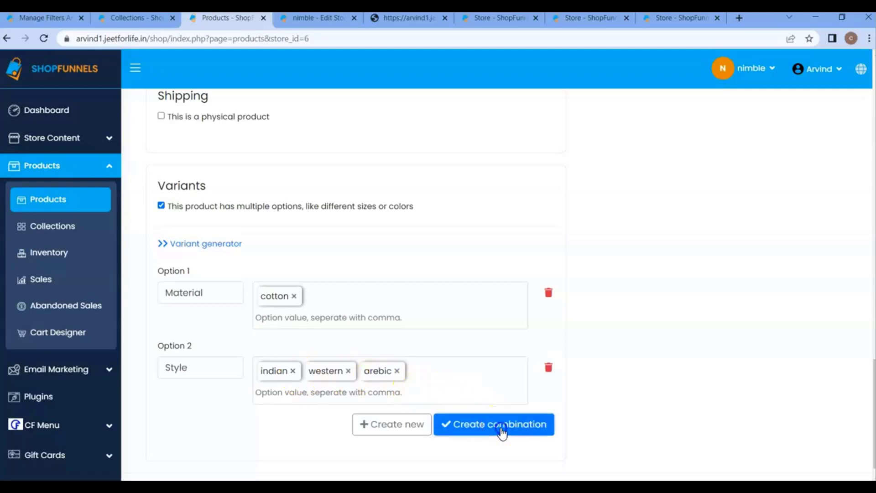
Generate the variant combinations from the Material and Style options and save the product setup
click(520, 417)
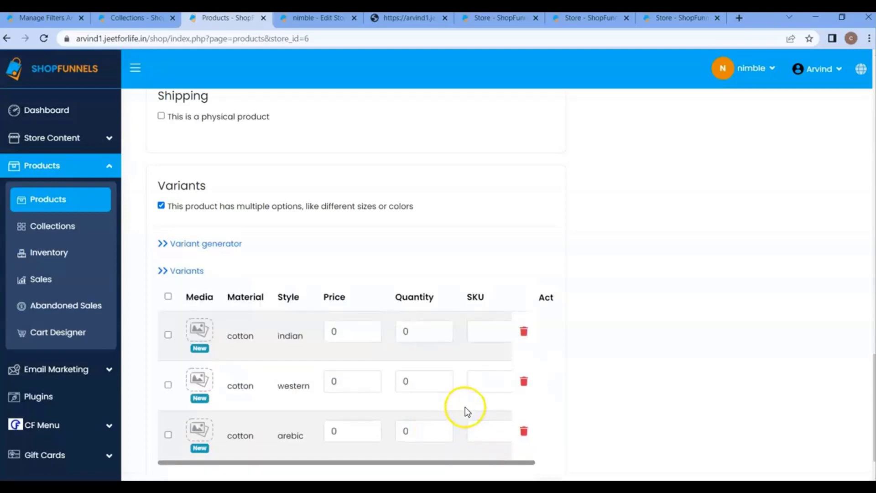
scroll(410, 393, down, 1)
scroll(352, 342, up, 1)
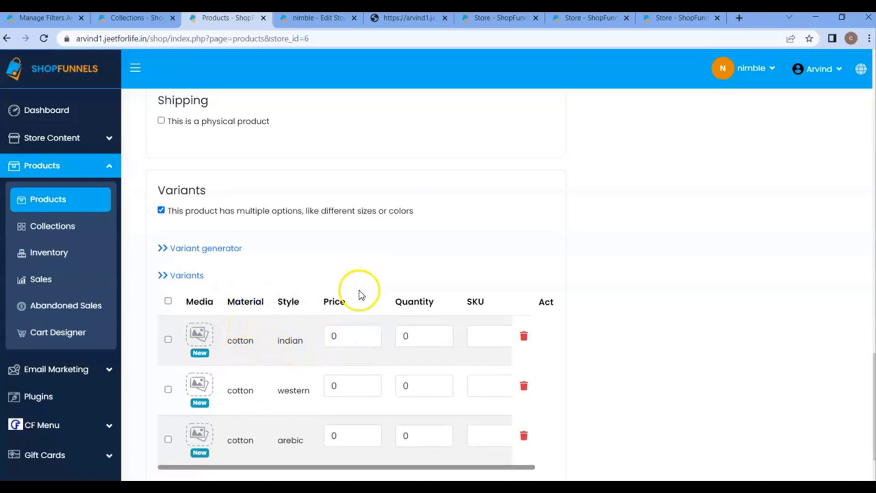
scroll(753, 267, up, 20)
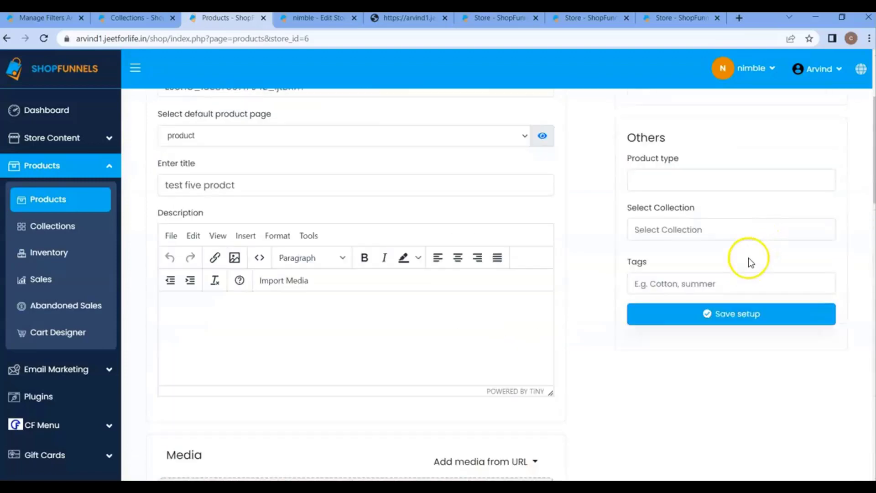
click(728, 316)
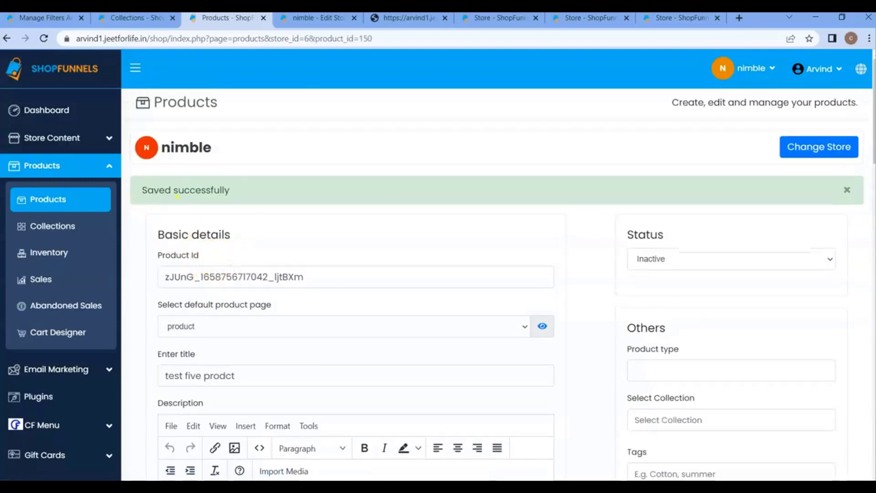
Reload the filter settings and add a custom filter of type Material, keeping its default options
click(27, 18)
click(43, 38)
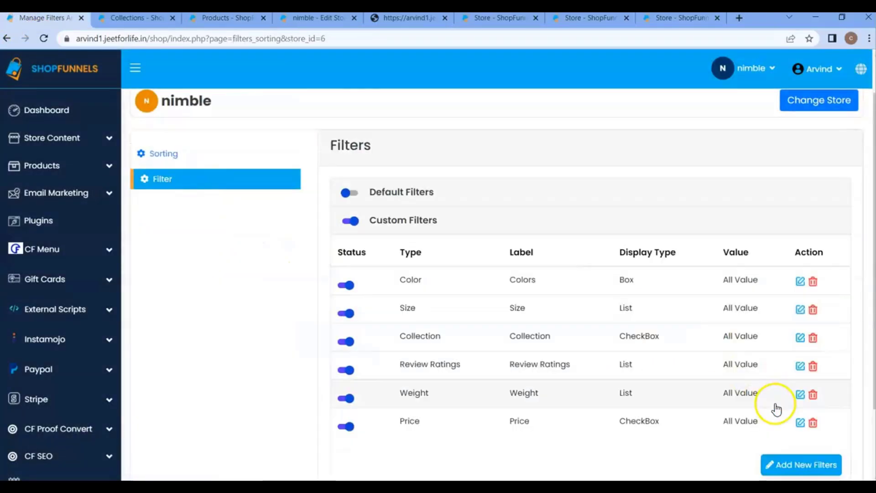
scroll(777, 409, down, 1)
click(782, 413)
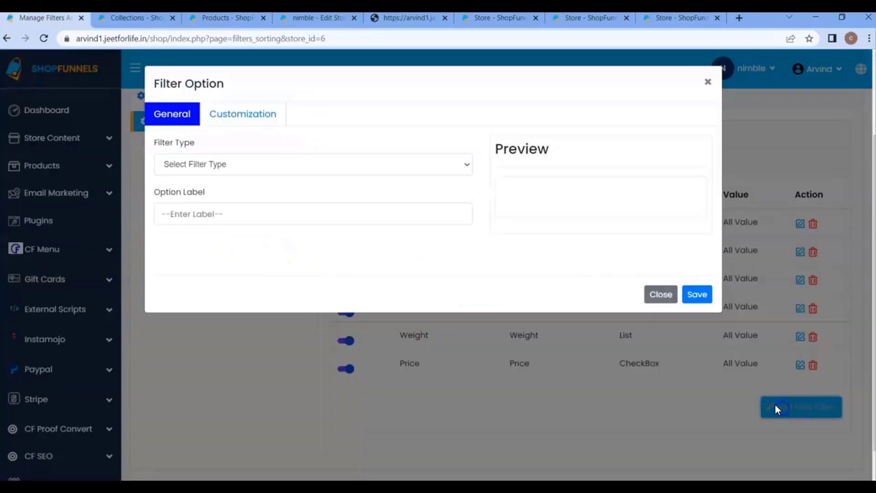
click(199, 166)
click(188, 191)
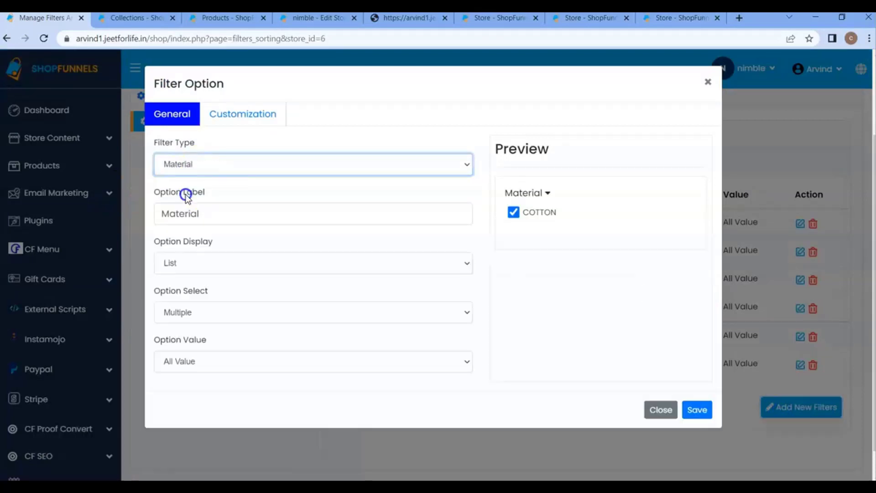
click(713, 413)
Add another custom filter of type Style with its default options and save it
click(789, 436)
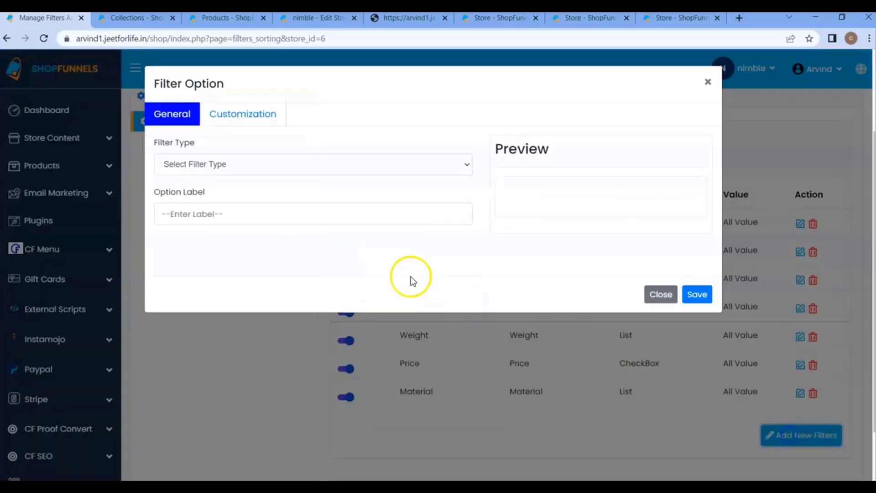
click(253, 164)
click(219, 197)
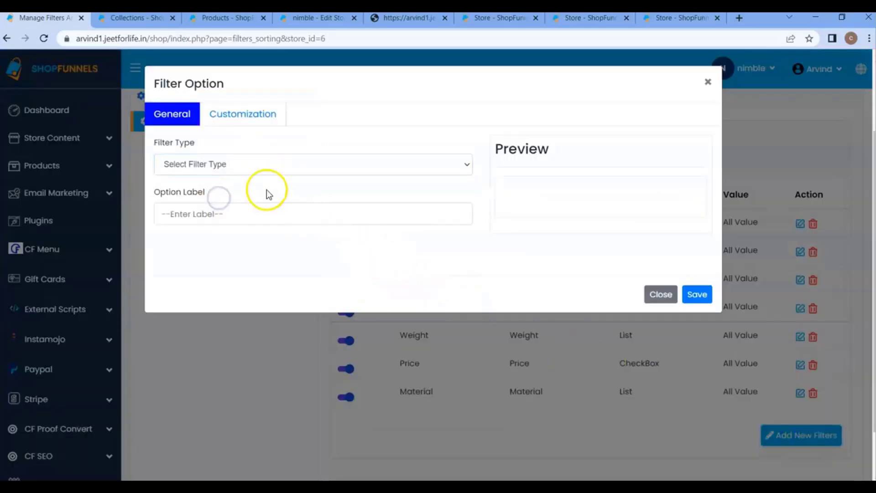
click(243, 170)
click(192, 189)
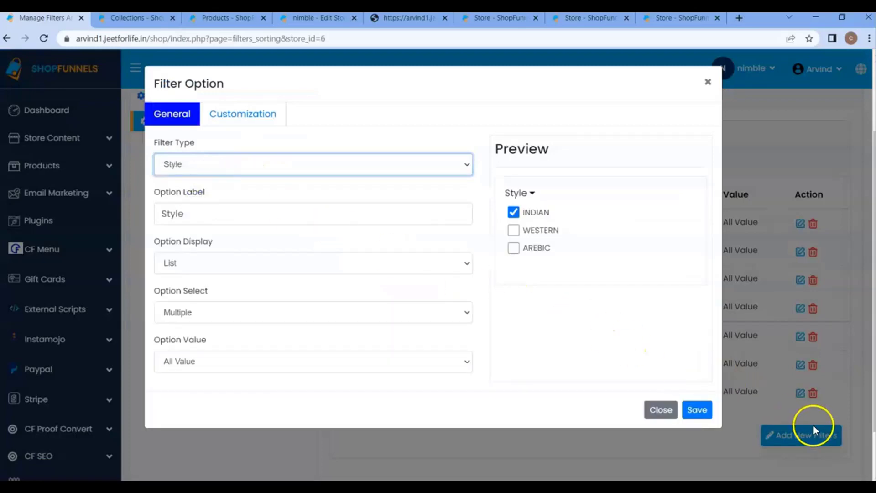
click(696, 412)
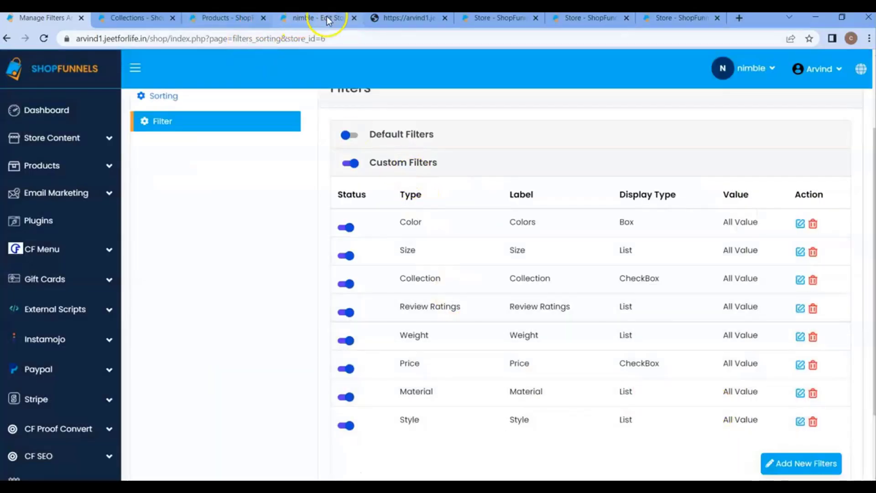
Reload the live collection page, check its Material and Style filters, and return to the filter settings
click(391, 21)
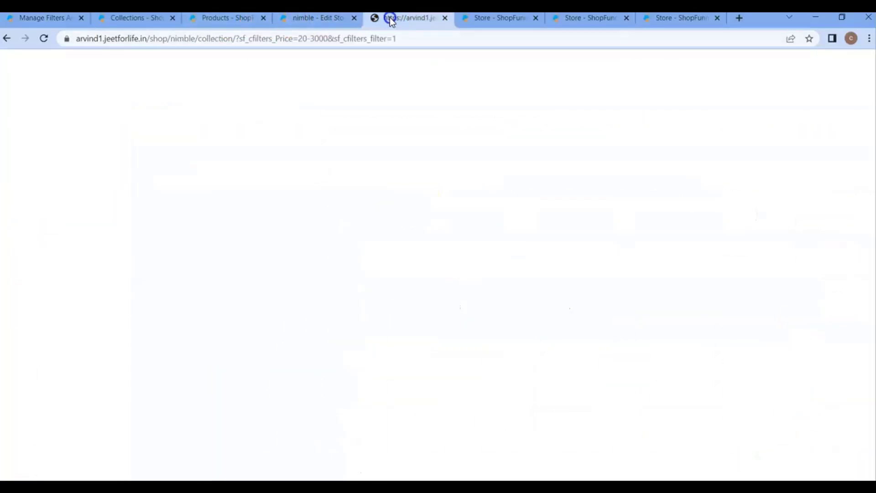
click(43, 38)
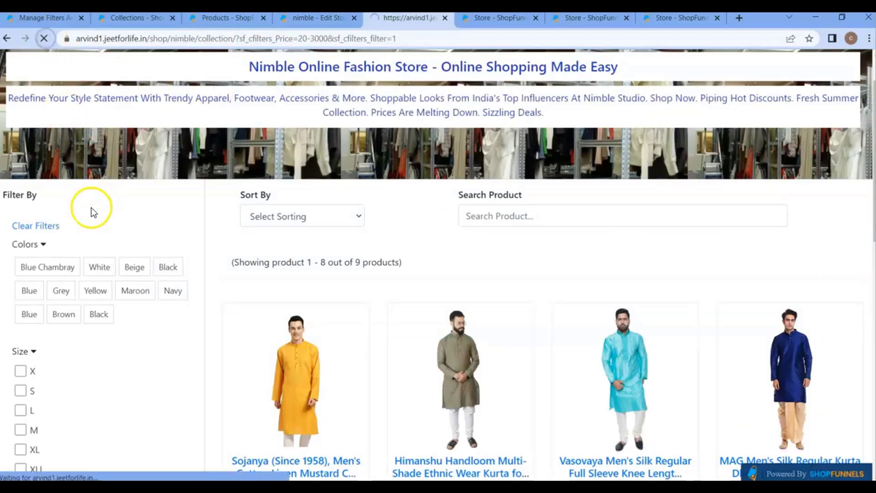
scroll(94, 207, down, 15)
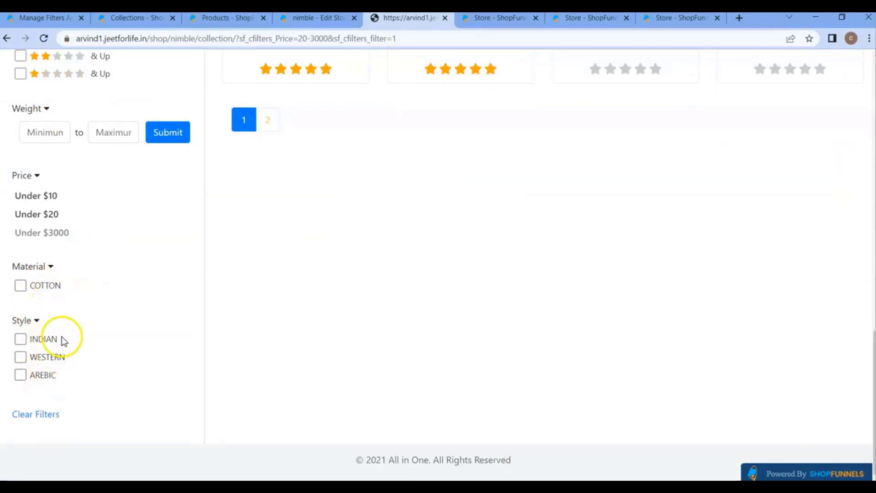
click(54, 19)
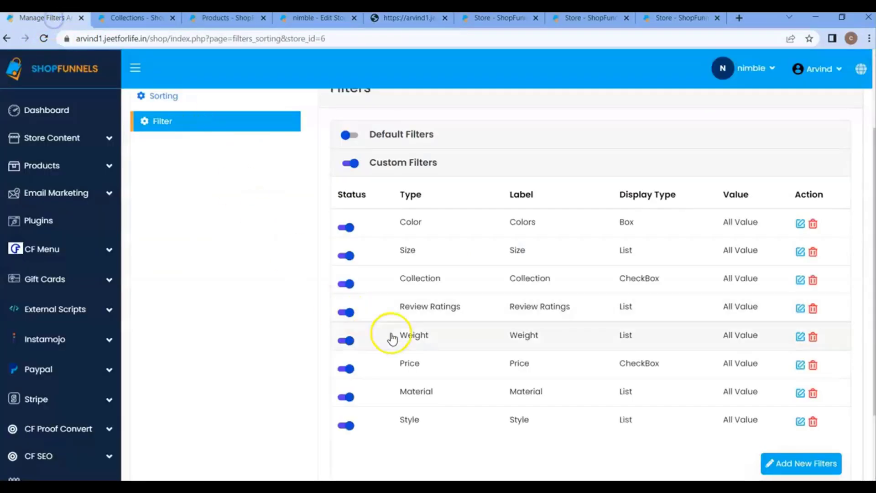